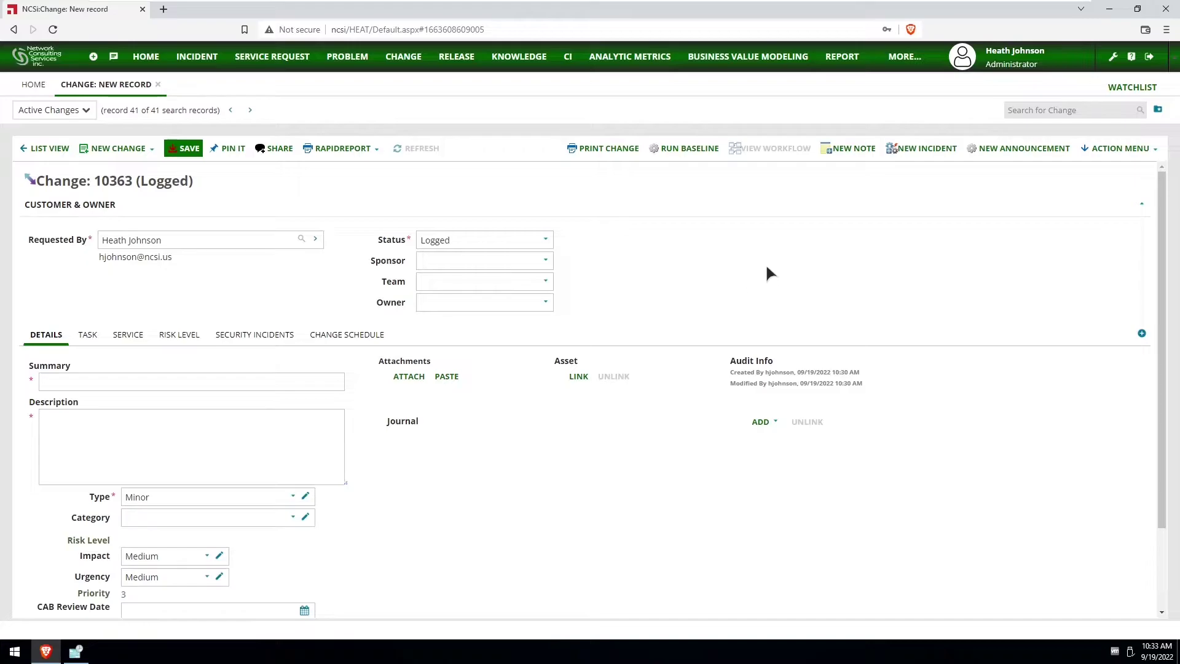
- Open the Change business object's Business Rules page, then return to the NCSi:Change tab
{"action": "left_click", "coordinate": [1114, 59]}
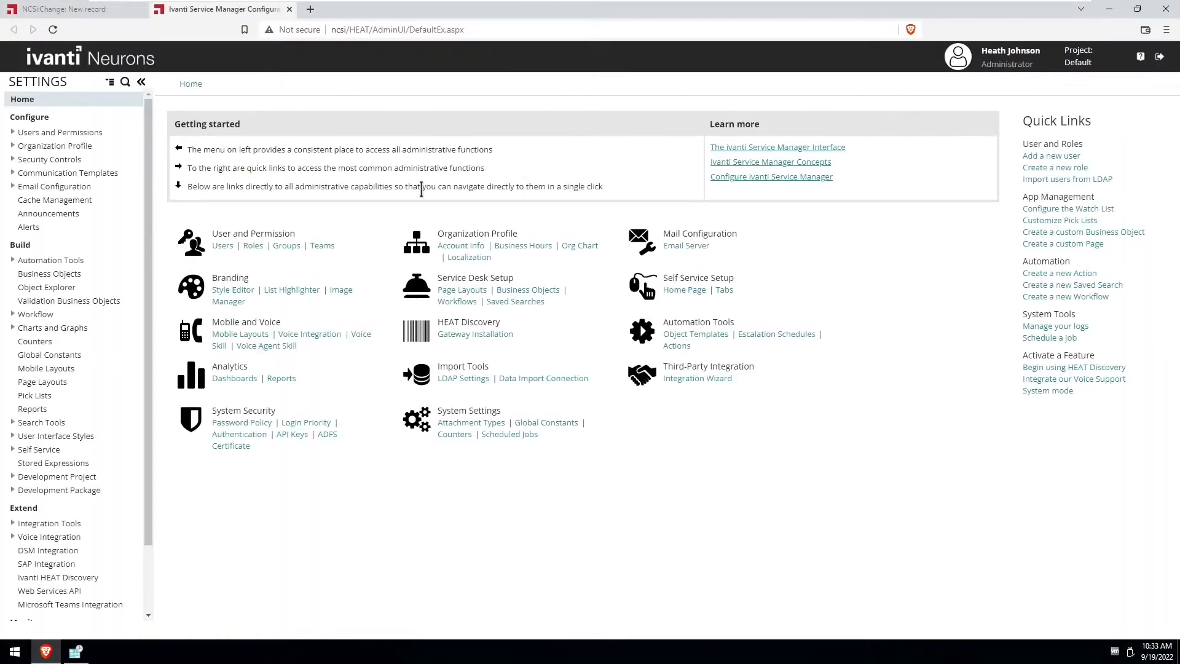
{"action": "left_click", "coordinate": [63, 277]}
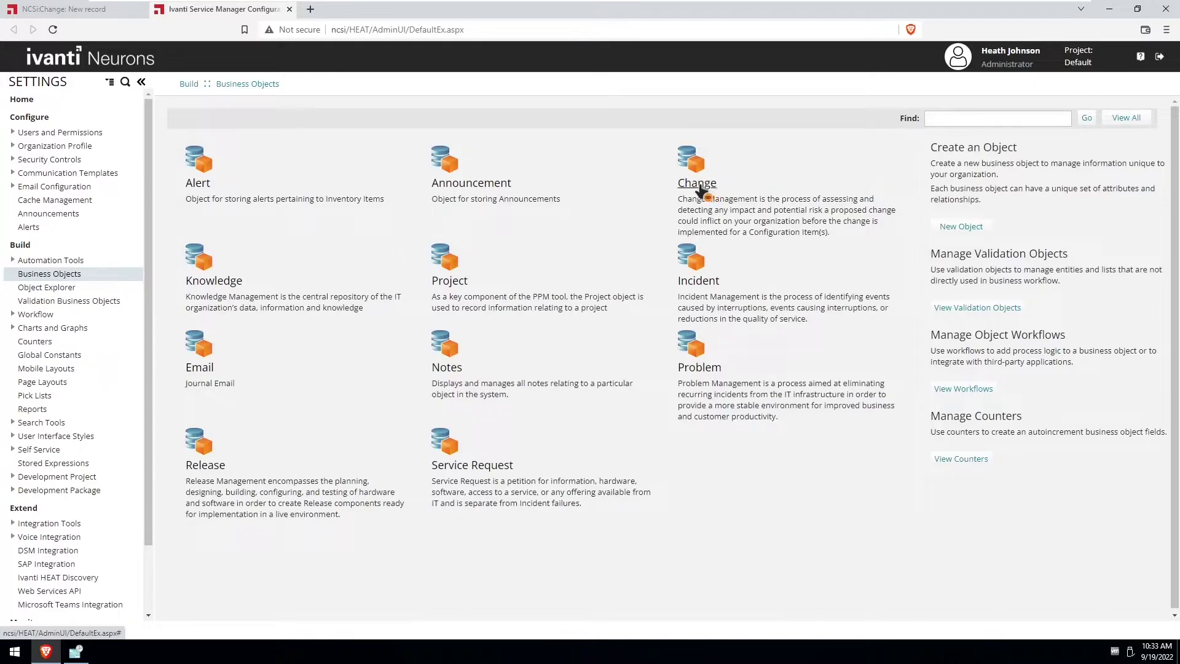
{"action": "left_click", "coordinate": [699, 184]}
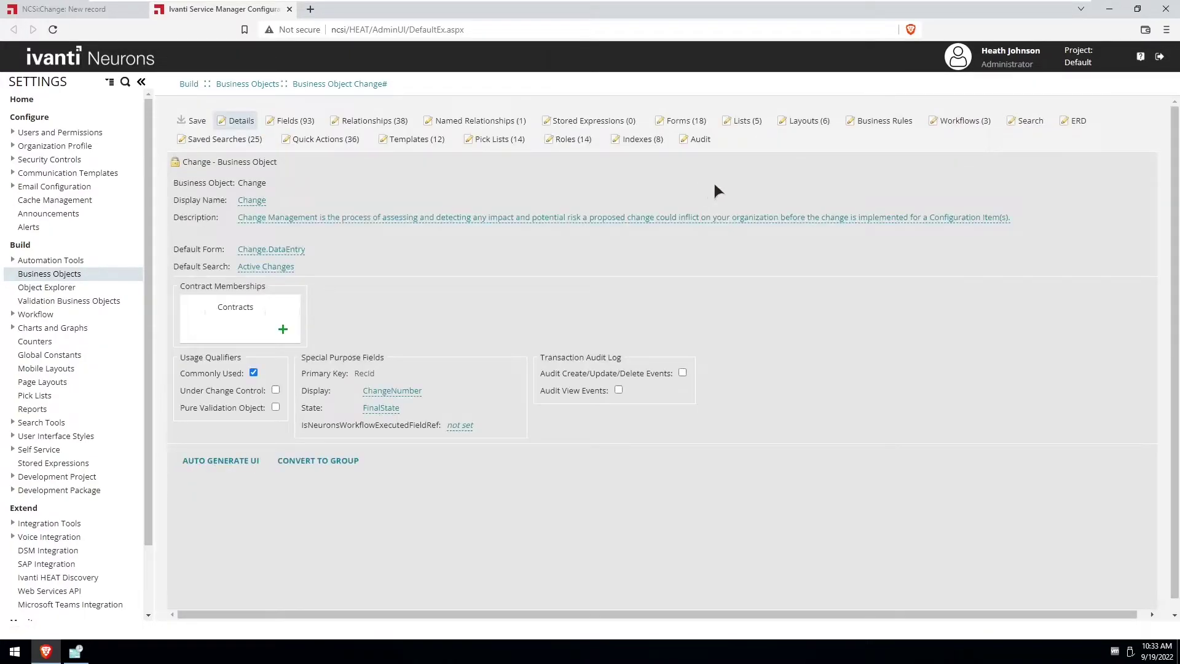
{"action": "left_click", "coordinate": [881, 124]}
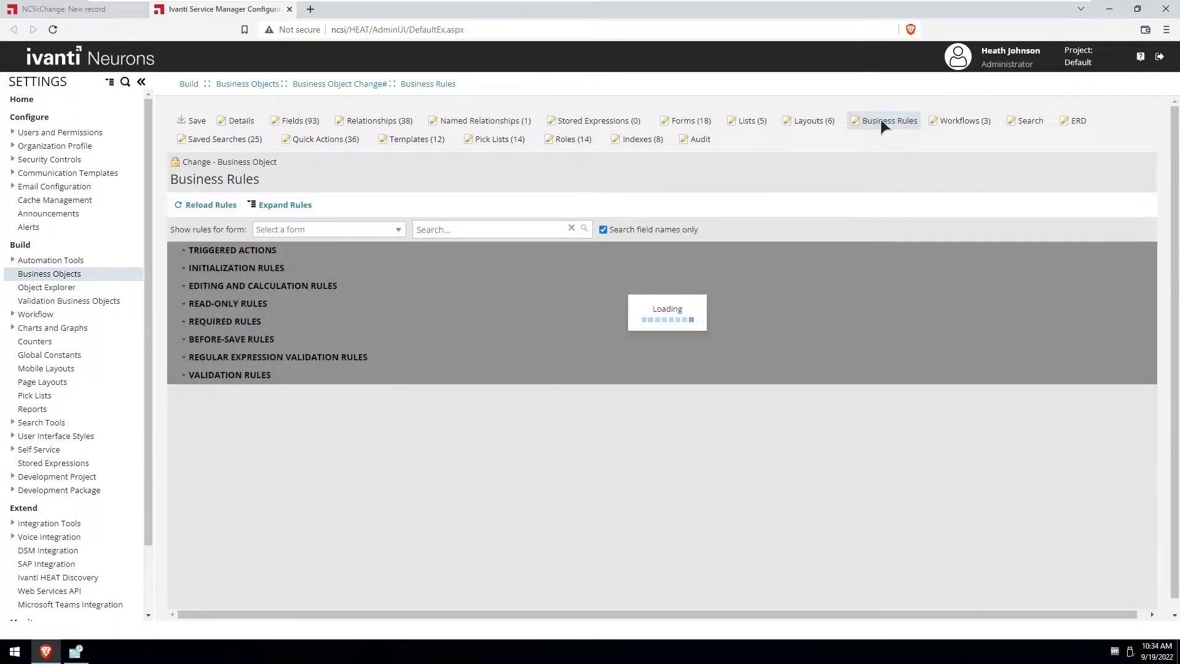
{"action": "left_click", "coordinate": [90, 8]}
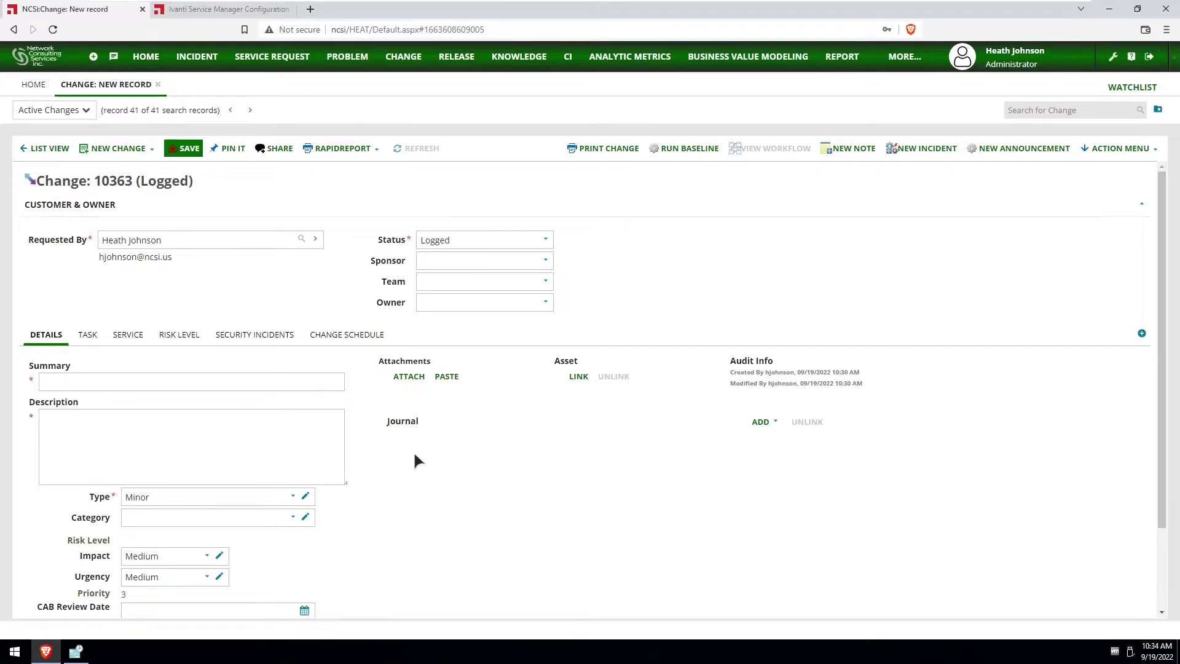
{"action": "scroll", "coordinate": [415, 461], "scroll_direction": "down", "scroll_amount": 2}
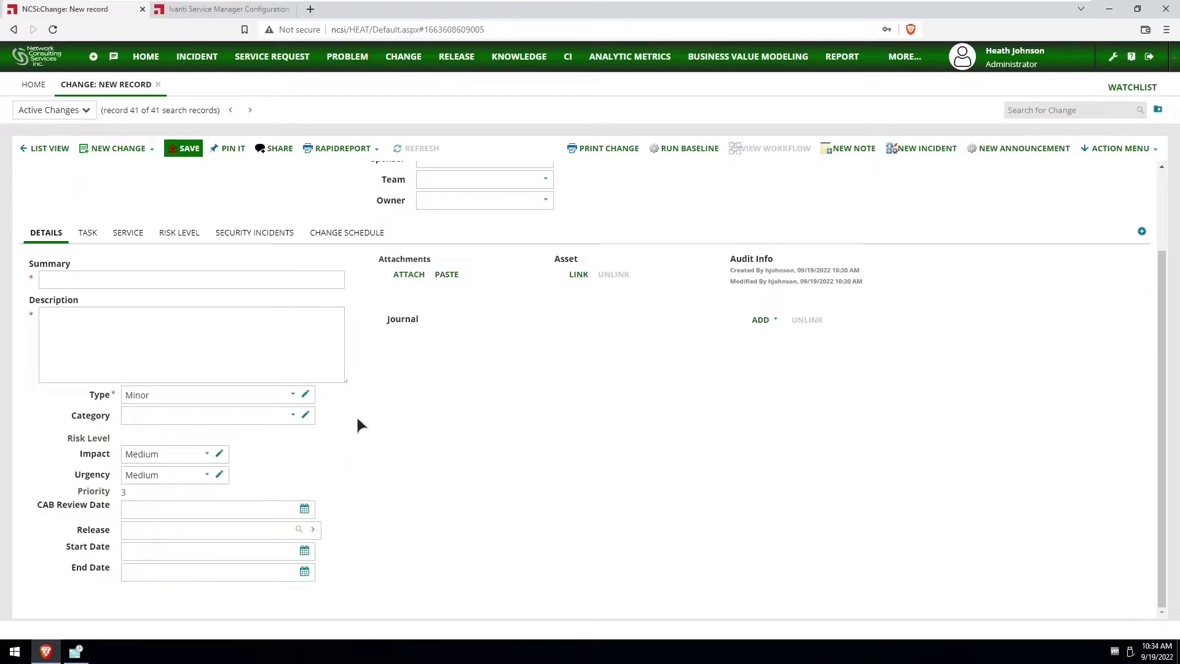
{"action": "left_click", "coordinate": [294, 396]}
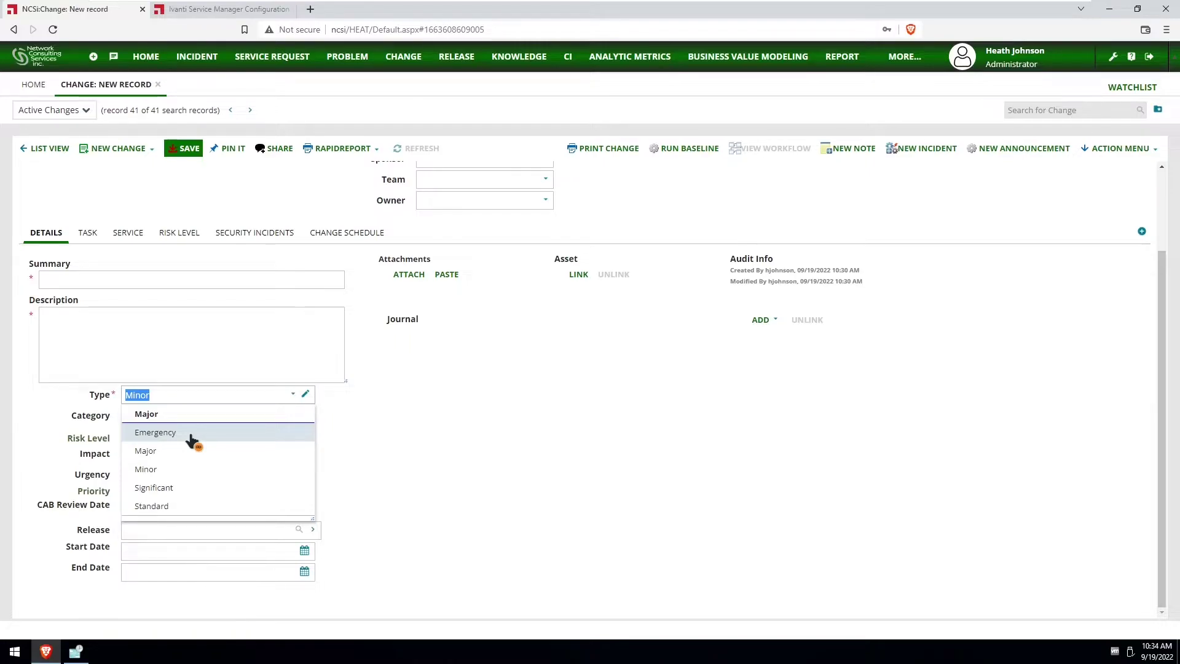
{"action": "left_click", "coordinate": [379, 482]}
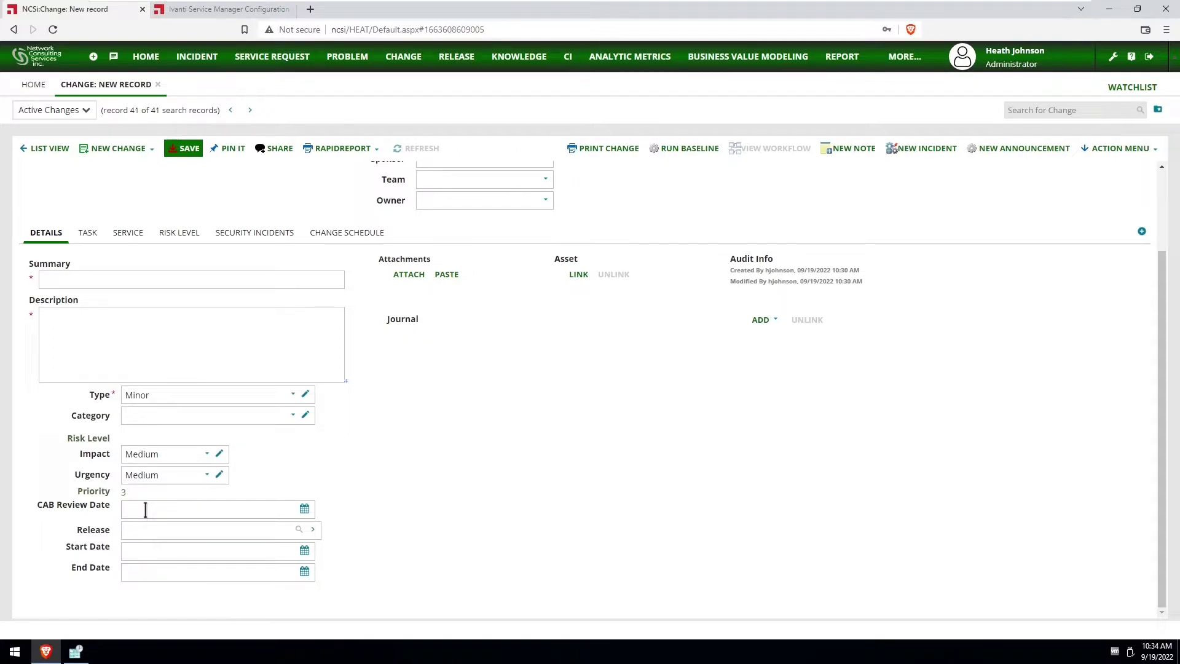
{"action": "left_click", "coordinate": [292, 396]}
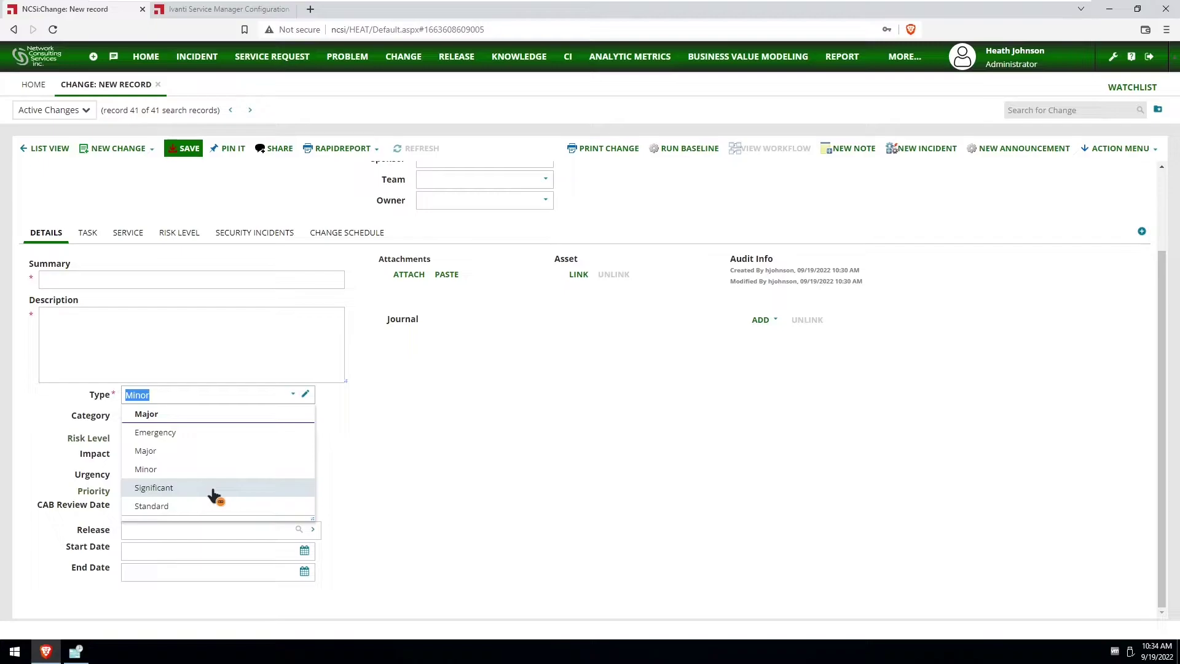
{"action": "left_click", "coordinate": [158, 508]}
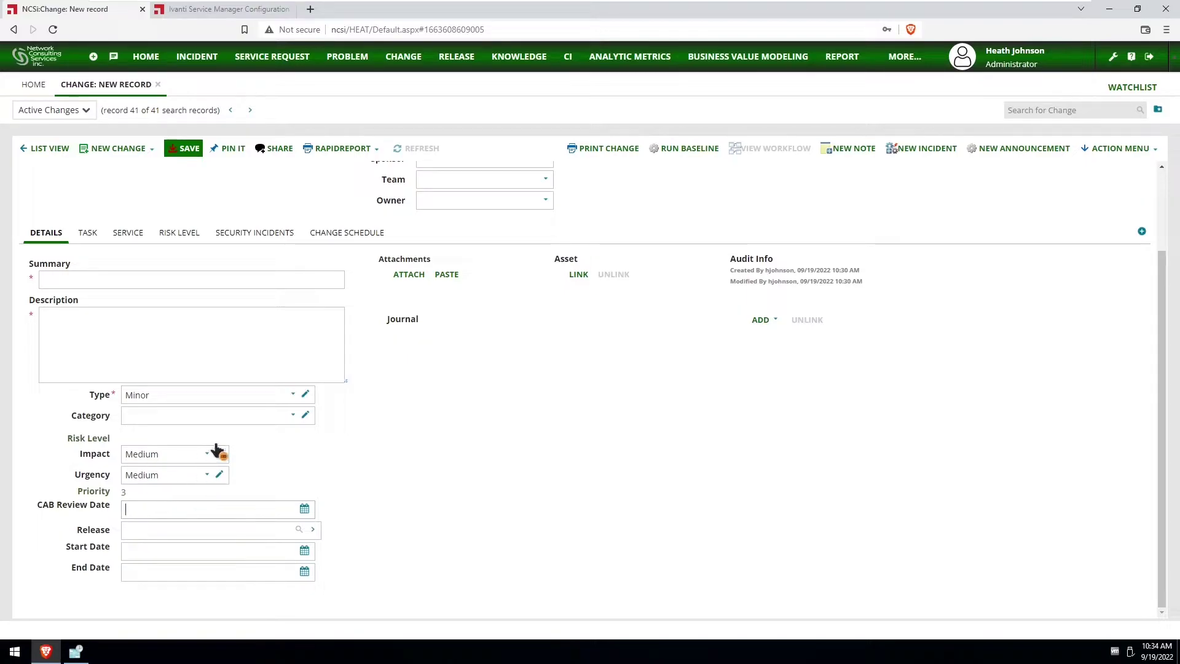
{"action": "left_click", "coordinate": [293, 416]}
{"action": "left_click", "coordinate": [295, 420]}
{"action": "left_click", "coordinate": [294, 394]}
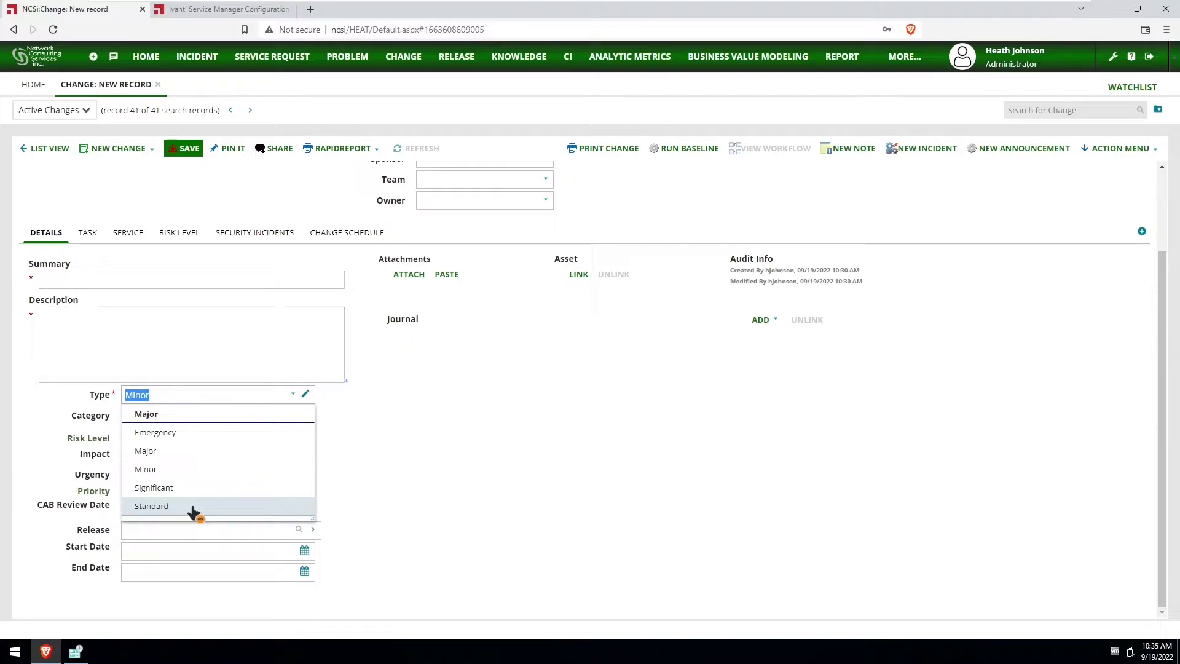
{"action": "left_click", "coordinate": [419, 492]}
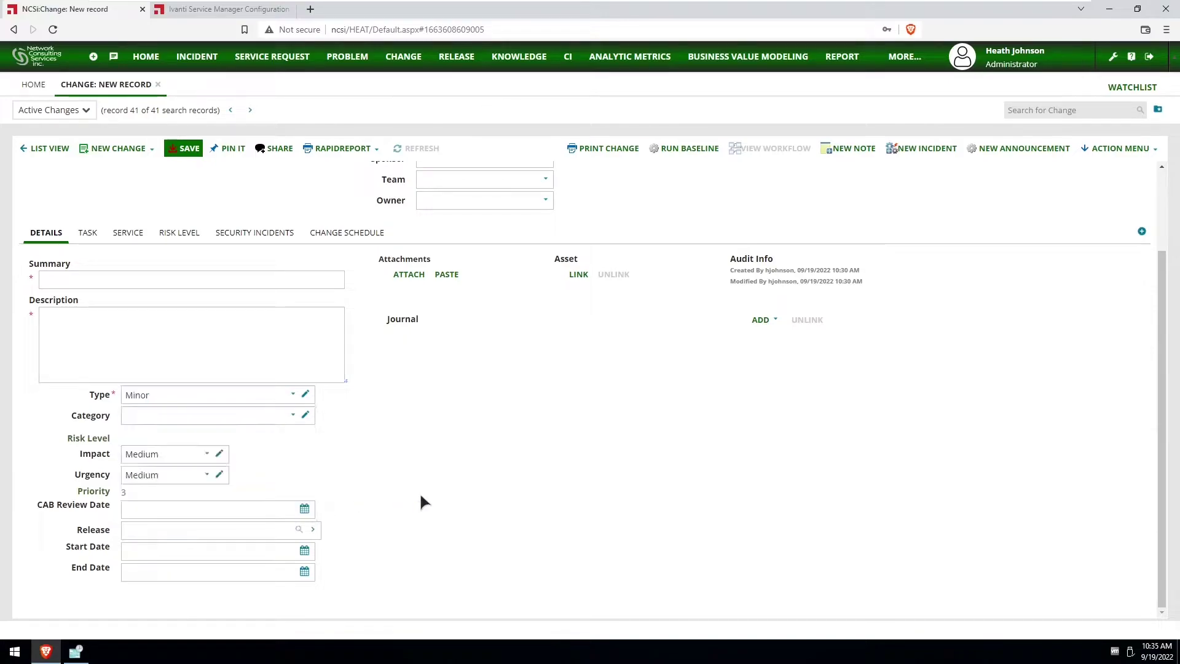
- Add a Change editing rule that triggers on TypeOfChange and sets CABReviewDate
{"action": "left_click", "coordinate": [231, 10]}
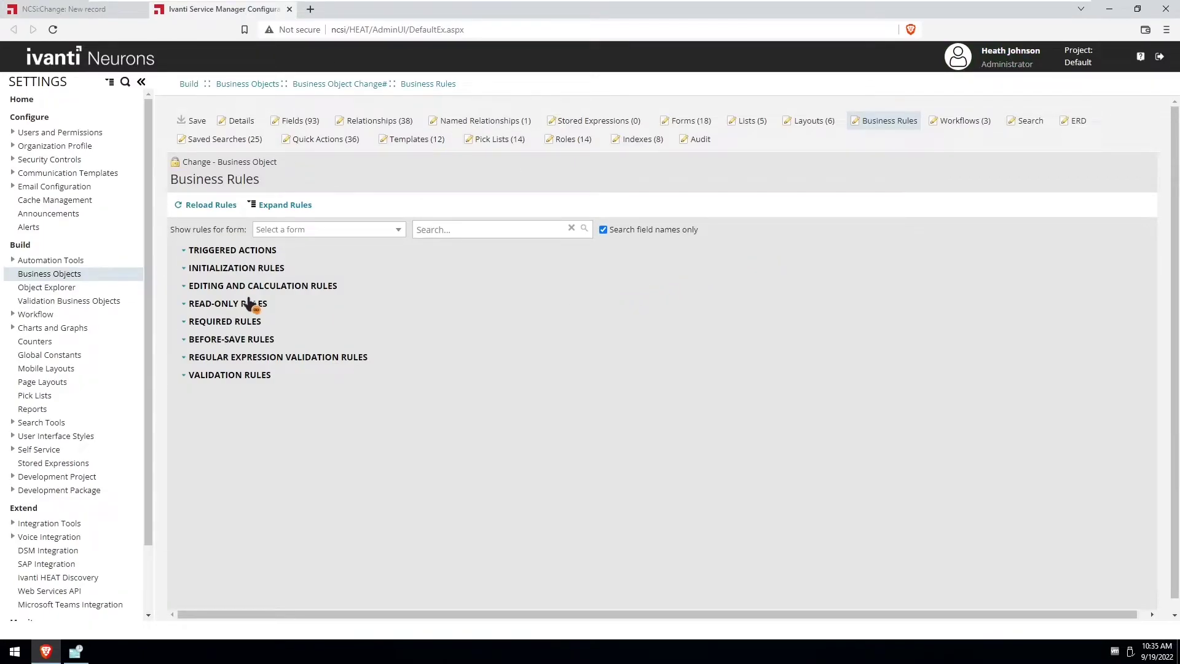
{"action": "left_click", "coordinate": [229, 287]}
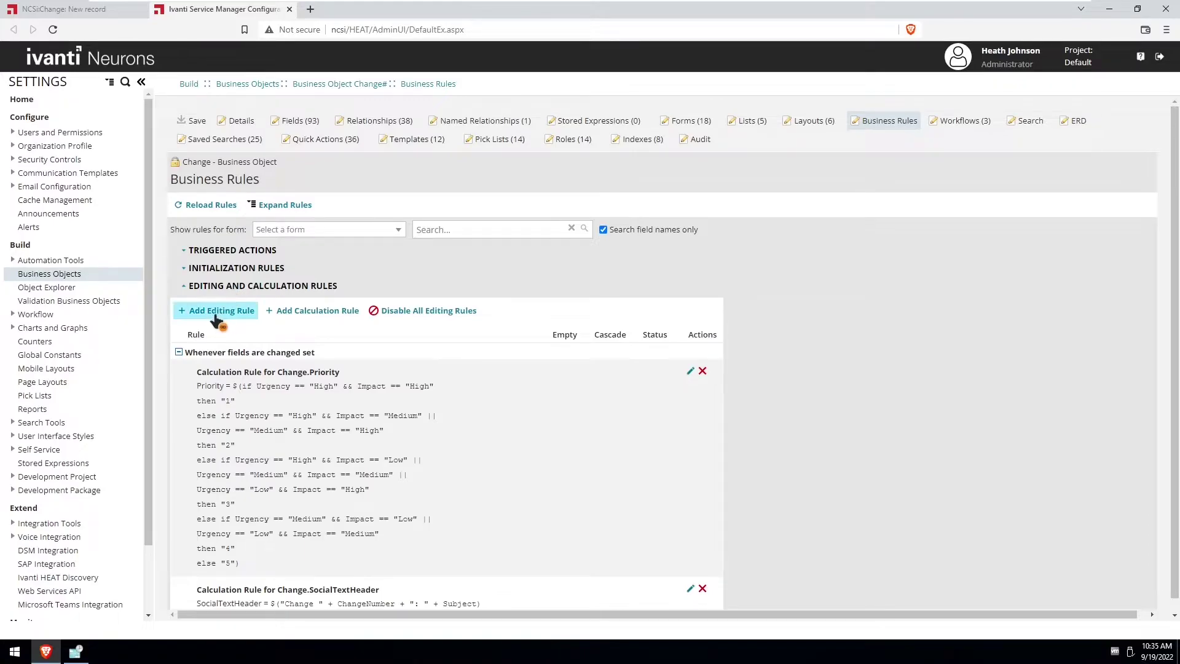
{"action": "left_click", "coordinate": [215, 311]}
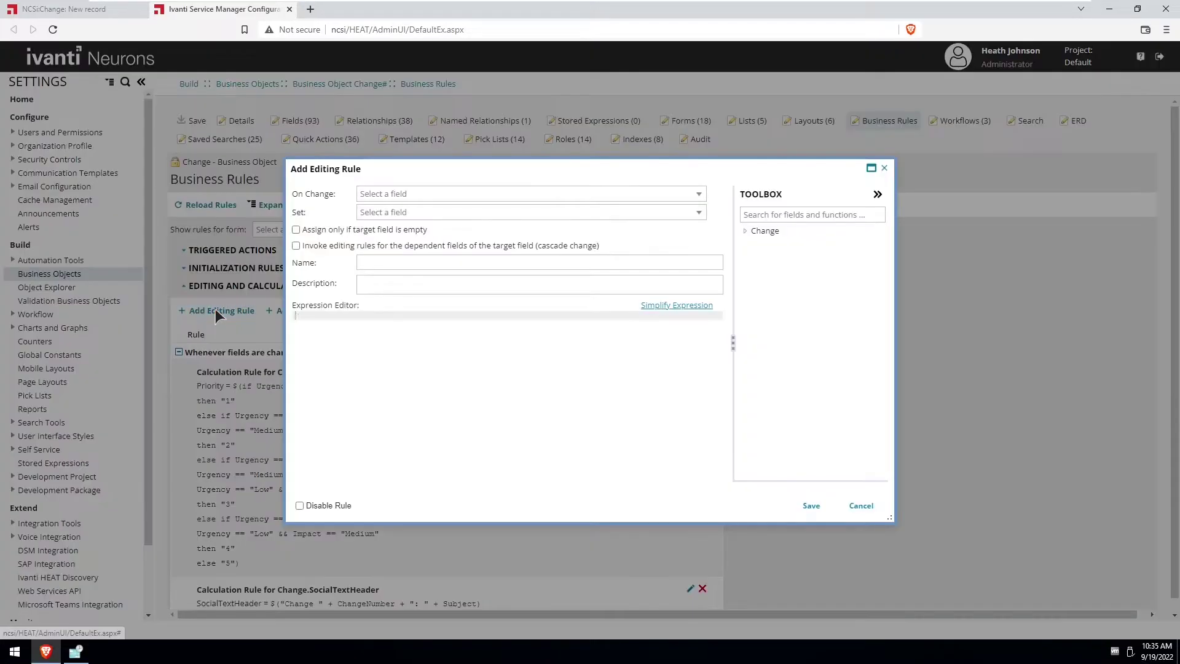
{"action": "left_click", "coordinate": [415, 195]}
{"action": "type", "text": "TypeOfChange (Change Type"}
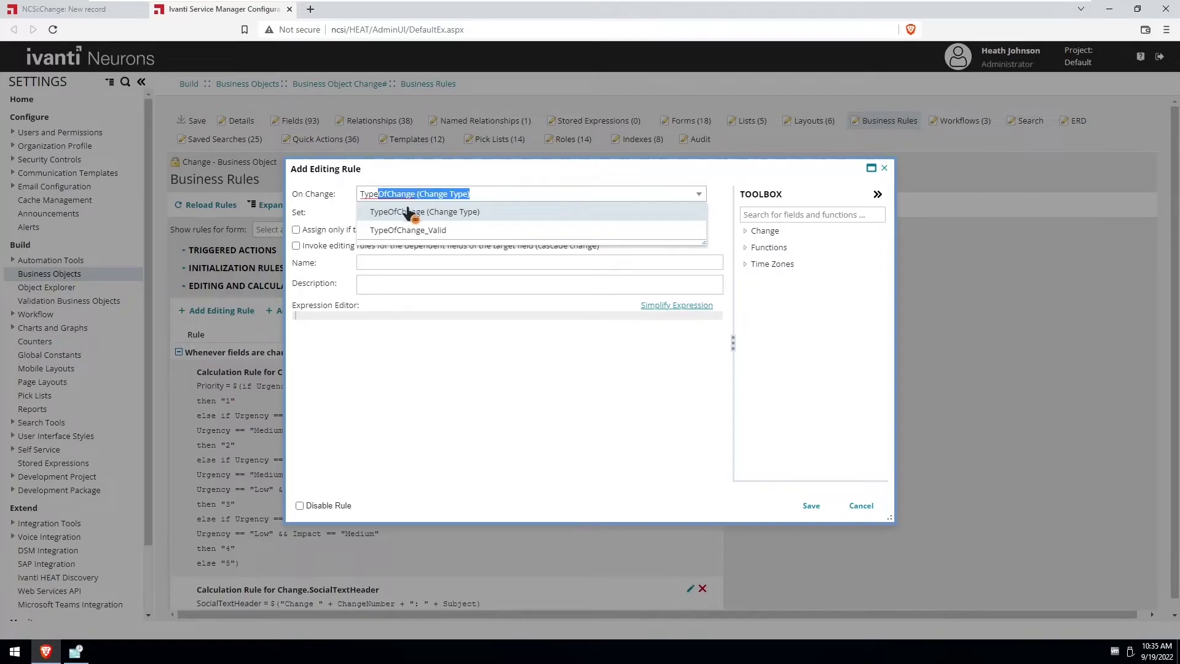
{"action": "left_click", "coordinate": [408, 209]}
{"action": "left_click", "coordinate": [401, 212]}
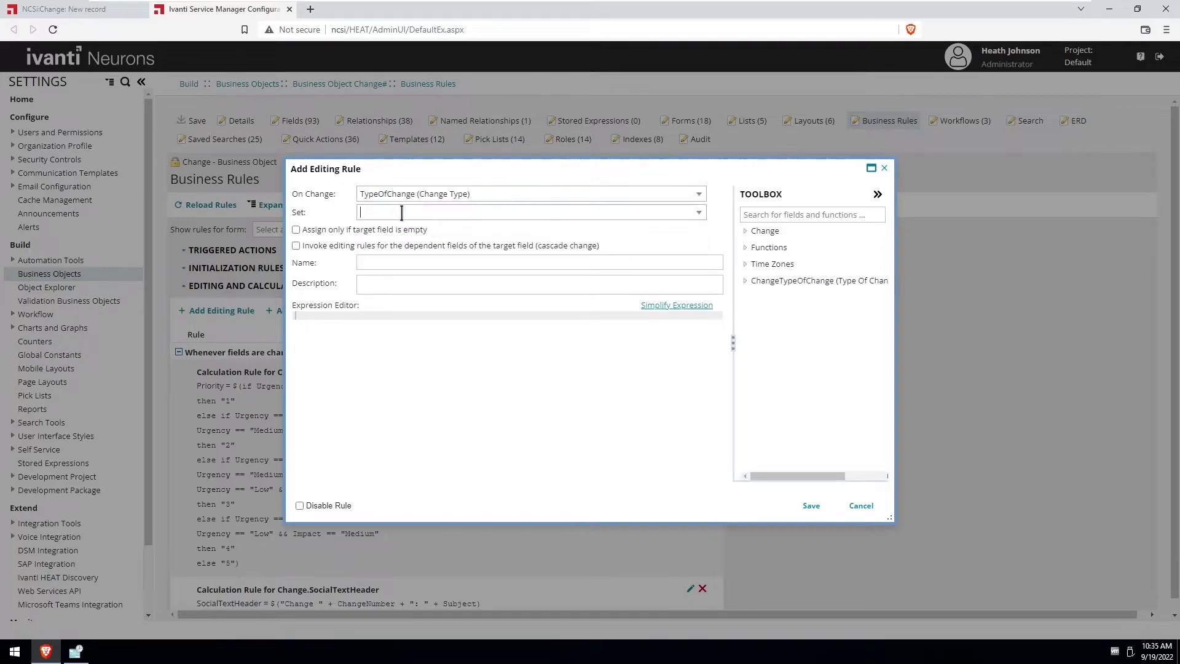
{"action": "type", "text": "CAB"}
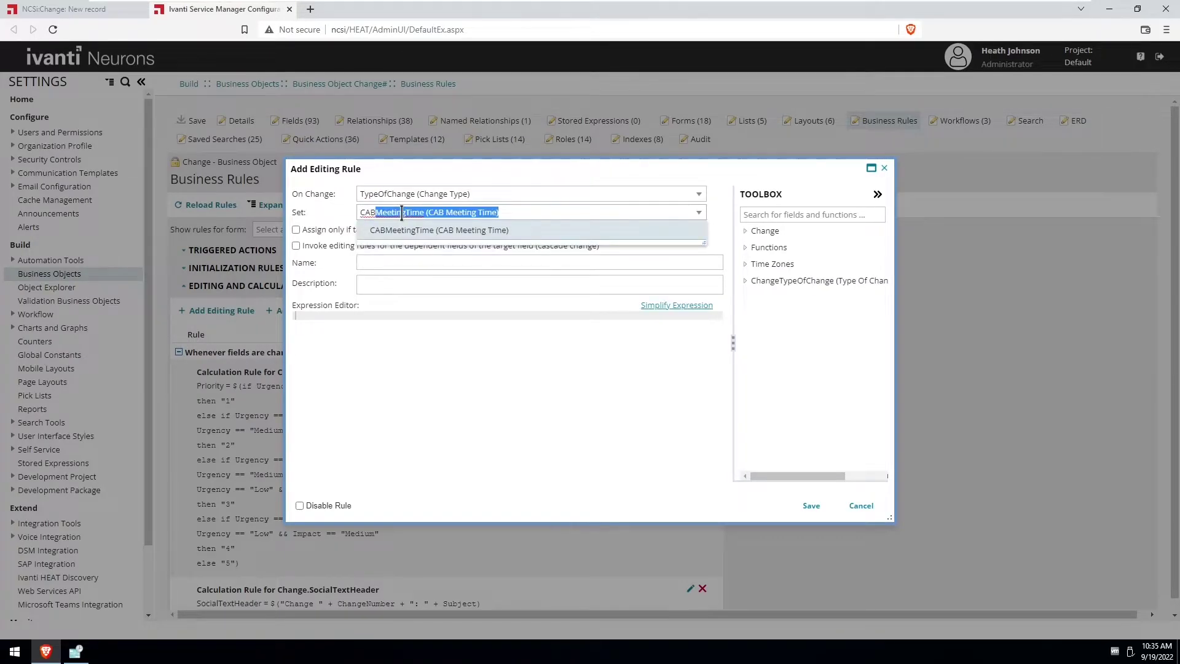
{"action": "key", "text": "BackSpace"}
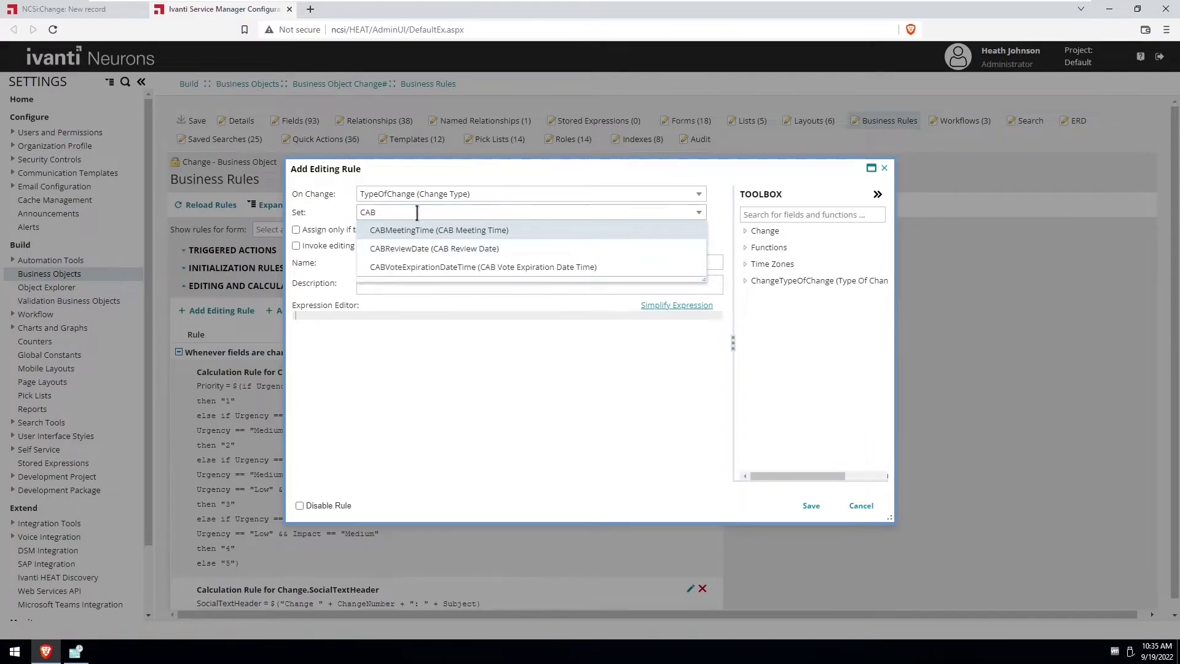
{"action": "left_click", "coordinate": [407, 248]}
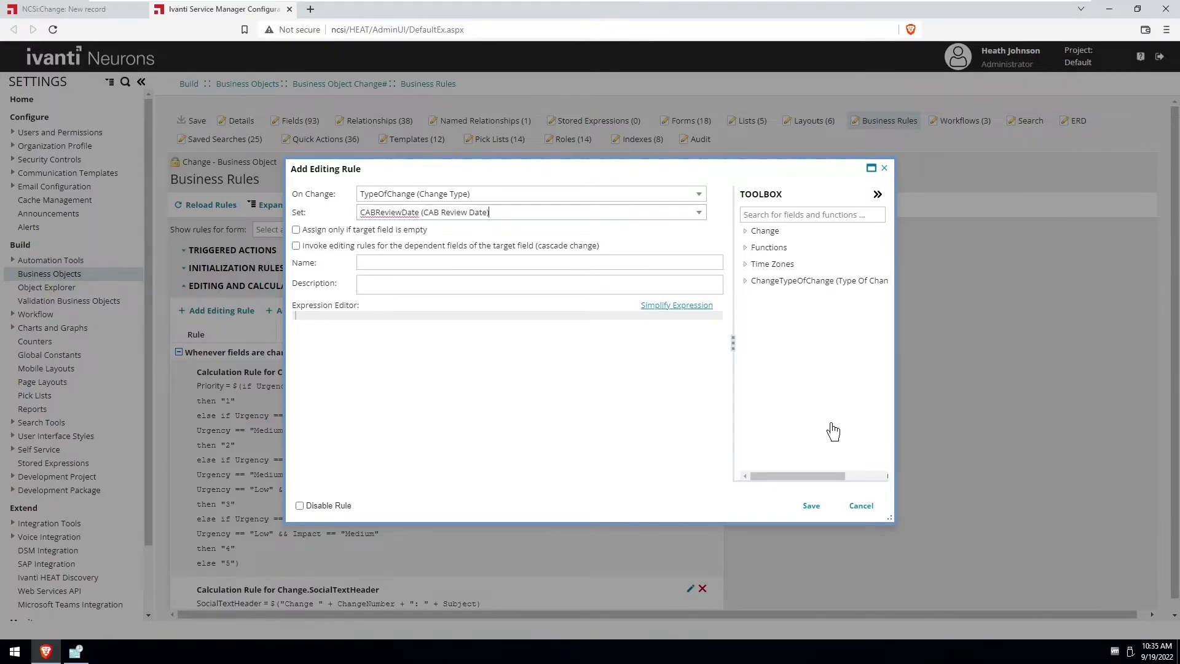
- Paste the prepared expression and highlight its Emergency and Significant/Major conditions
{"action": "left_click", "coordinate": [316, 315]}
{"action": "right_click", "coordinate": [316, 315]}
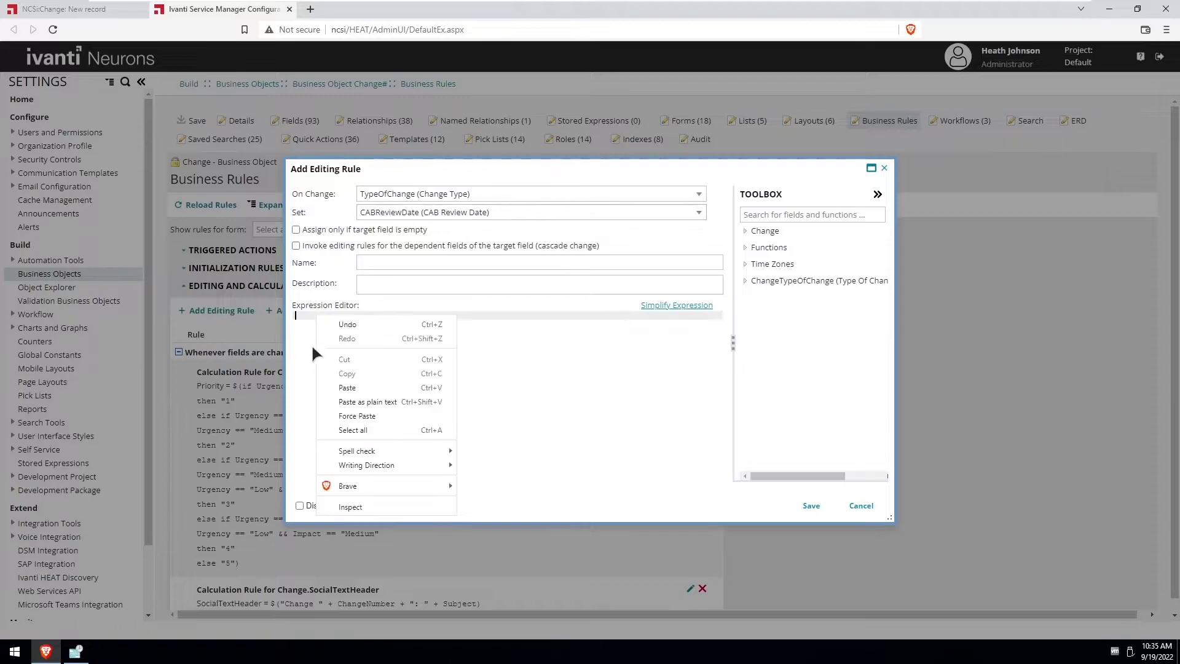
{"action": "left_click", "coordinate": [344, 389]}
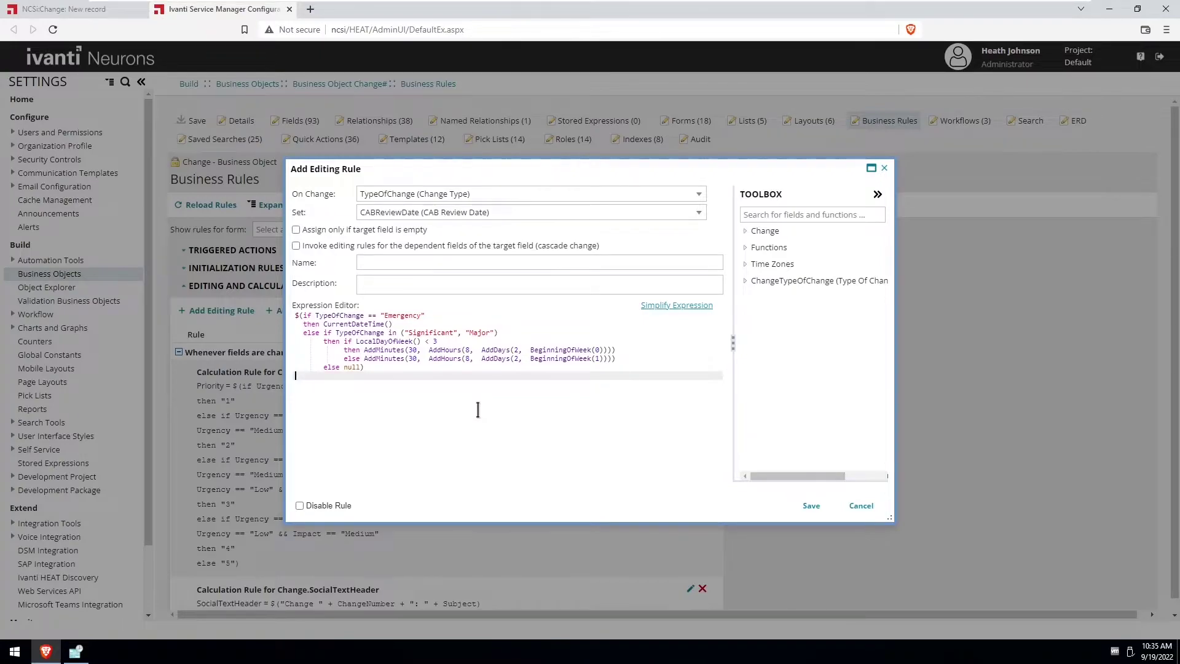
{"action": "left_click_drag", "start_coordinate": [394, 323], "coordinate": [303, 316]}
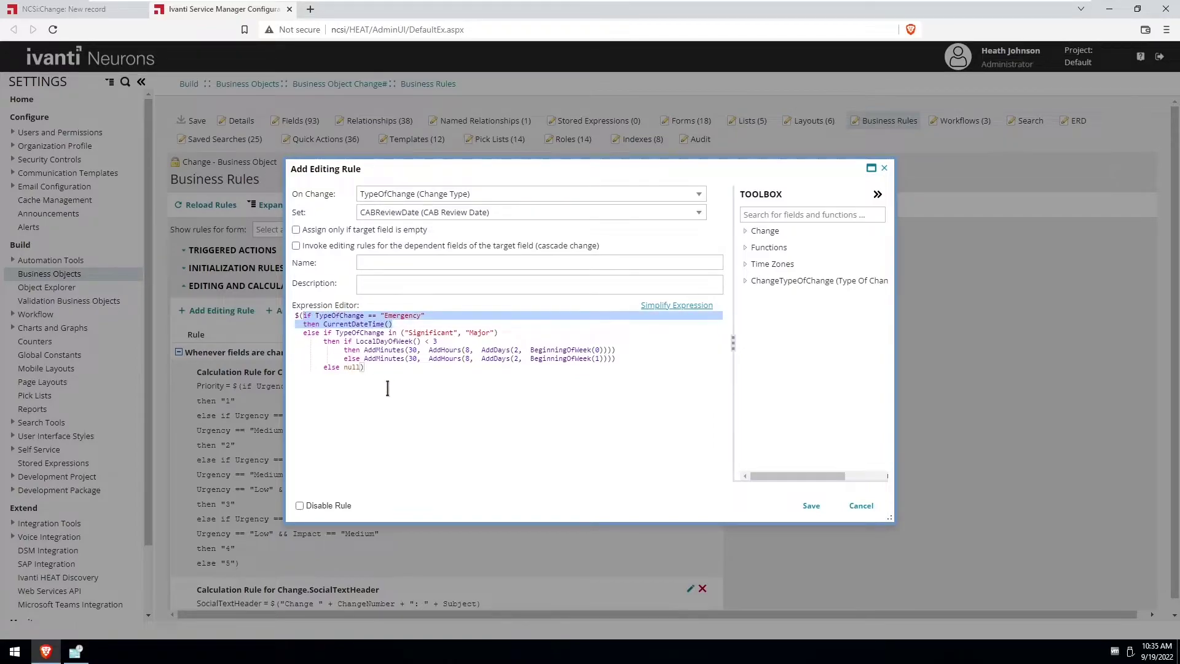
{"action": "left_click_drag", "start_coordinate": [503, 332], "coordinate": [401, 332]}
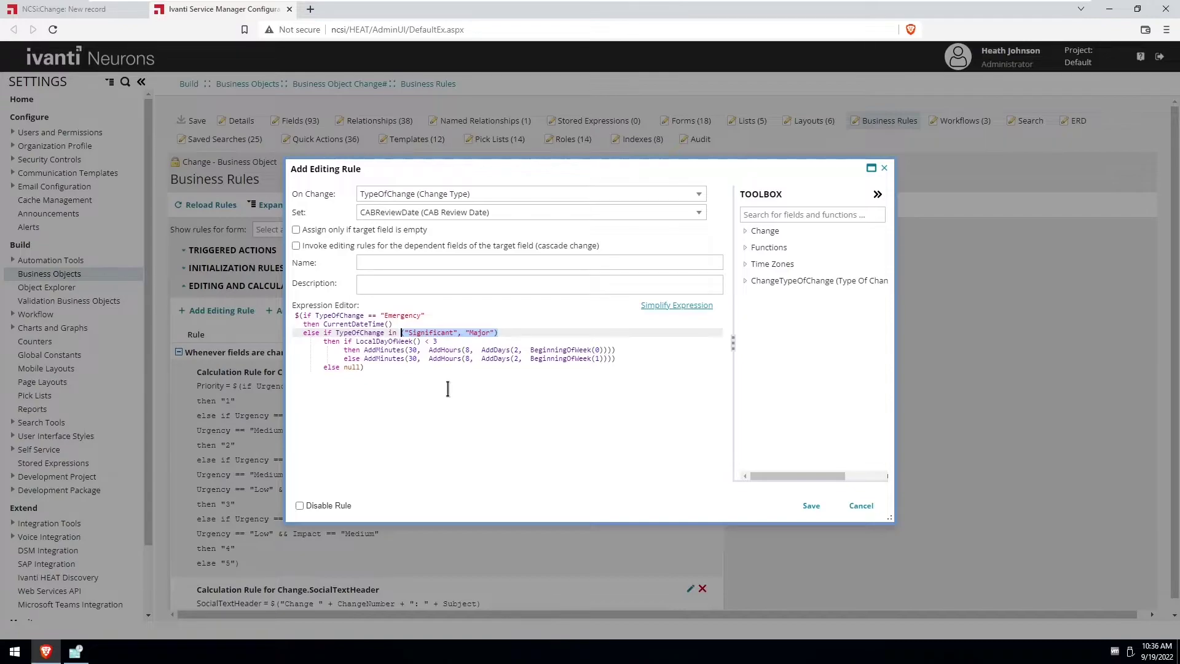
- Review the early-week, late-week and null review-date branches, then save the editing rule
{"action": "left_click", "coordinate": [352, 350]}
{"action": "left_click_drag", "start_coordinate": [344, 350], "coordinate": [616, 349]}
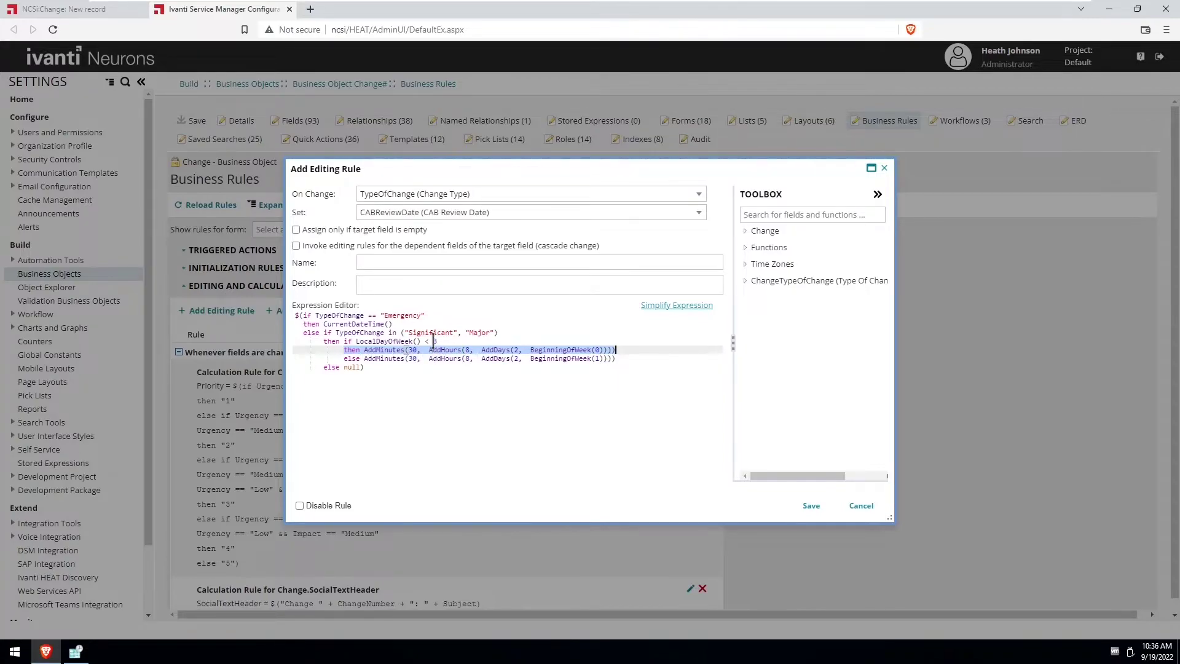
{"action": "left_click_drag", "start_coordinate": [437, 341], "coordinate": [356, 341]}
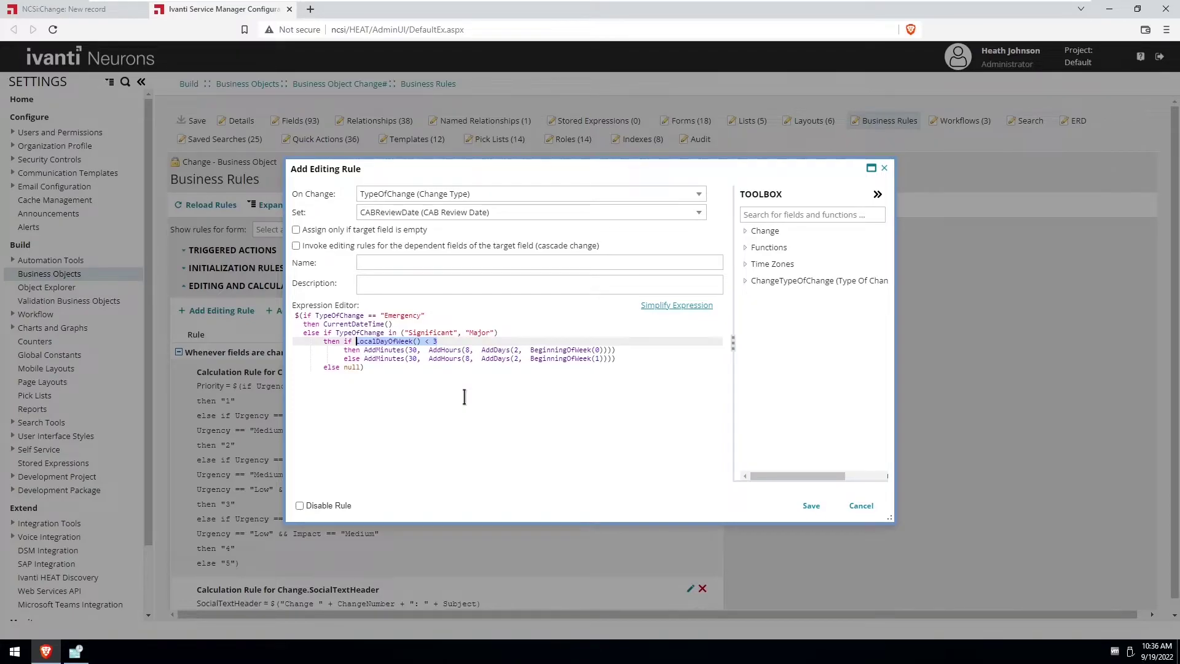
{"action": "left_click", "coordinate": [603, 360]}
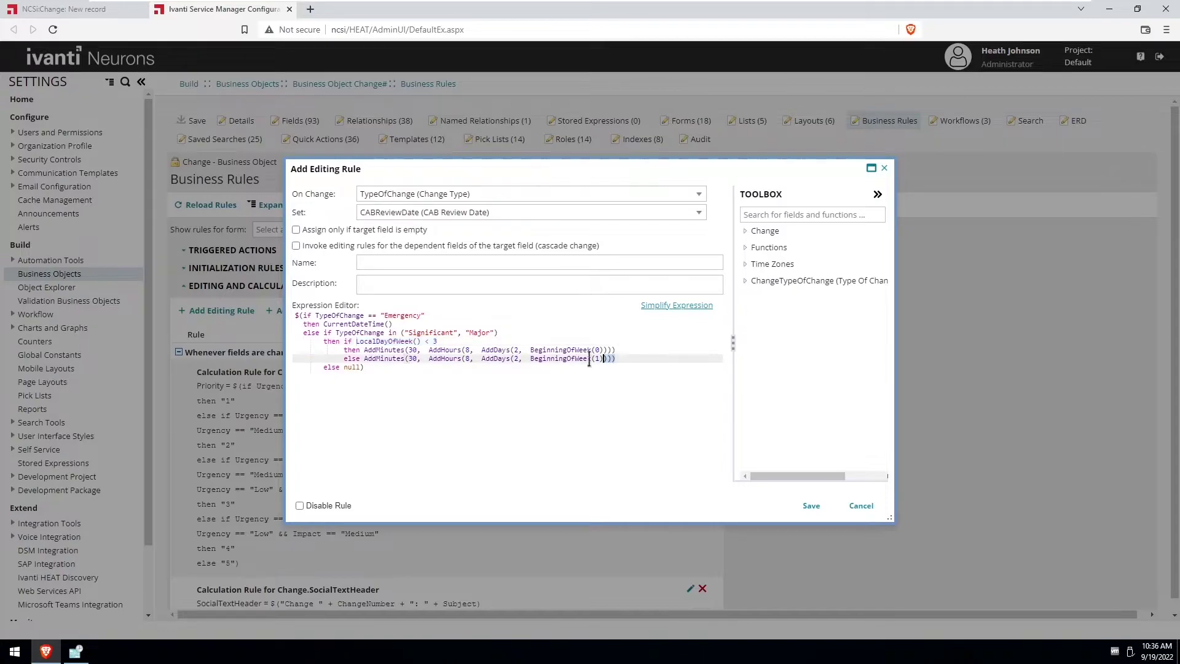
{"action": "left_click_drag", "start_coordinate": [615, 360], "coordinate": [344, 362]}
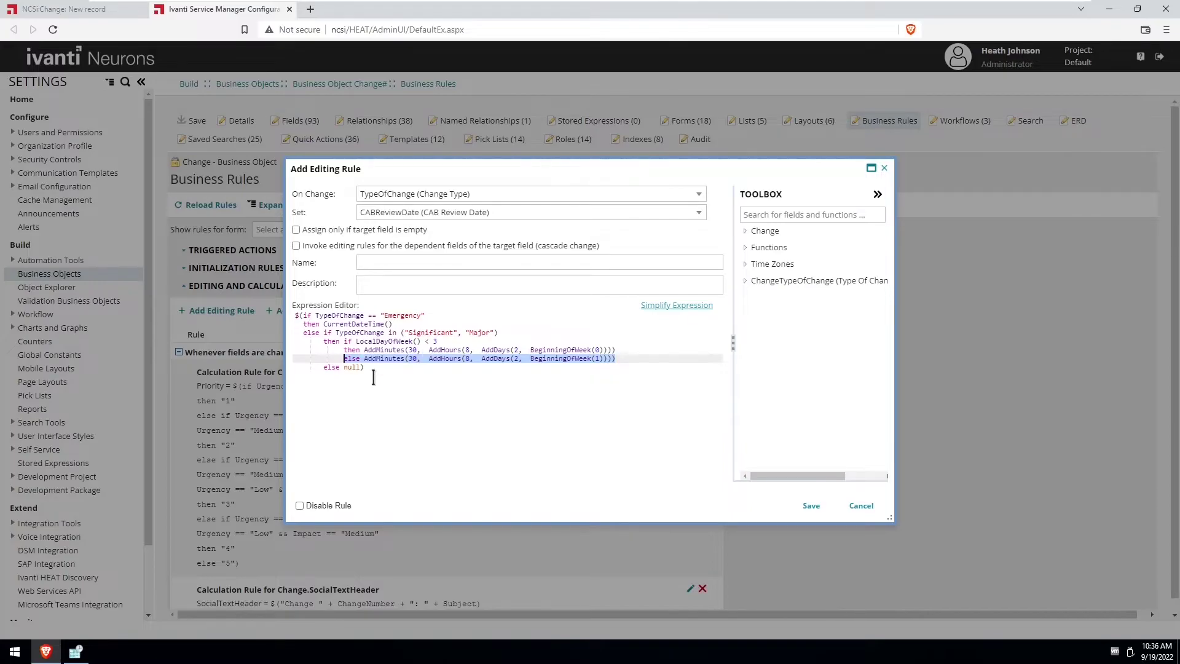
{"action": "double_click", "coordinate": [353, 368]}
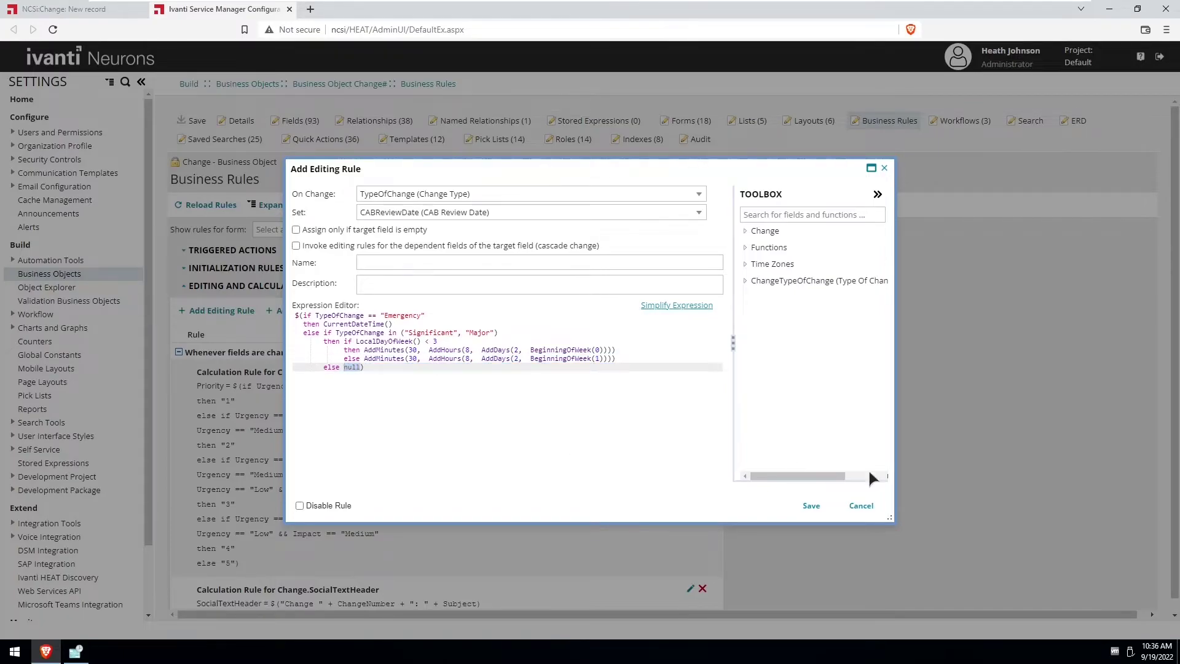
{"action": "left_click", "coordinate": [811, 505]}
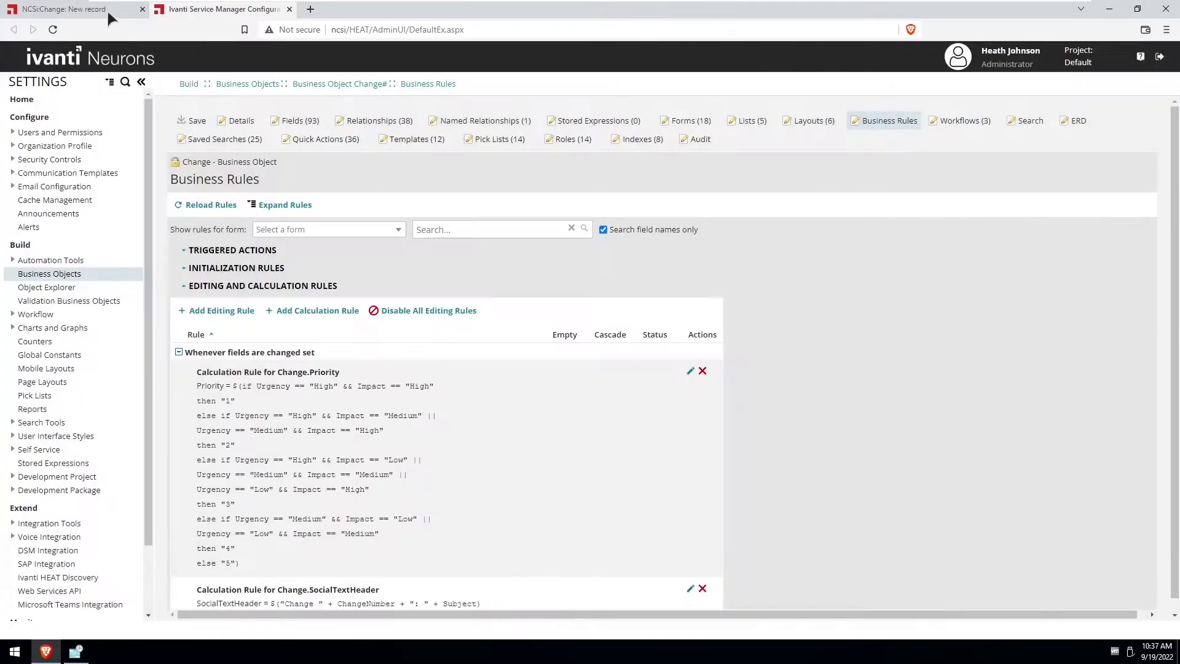
- Reload the Change workspace, start a new Change and place the caret in CAB Review Date
{"action": "left_click", "coordinate": [105, 9]}
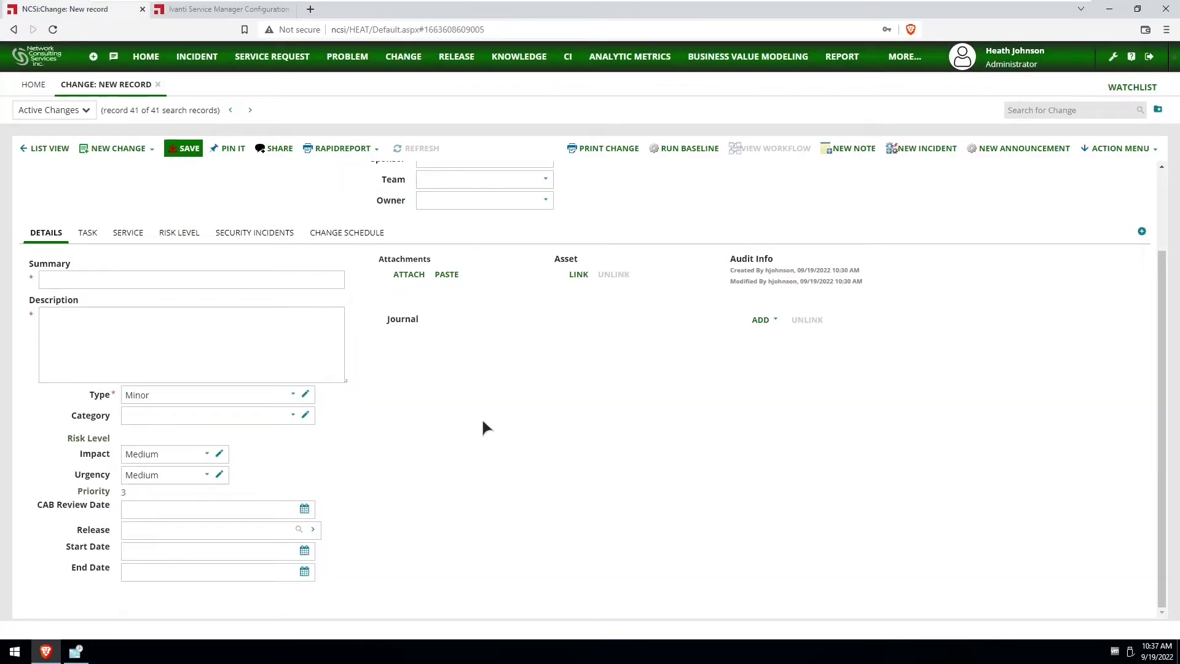
{"action": "left_click", "coordinate": [53, 29]}
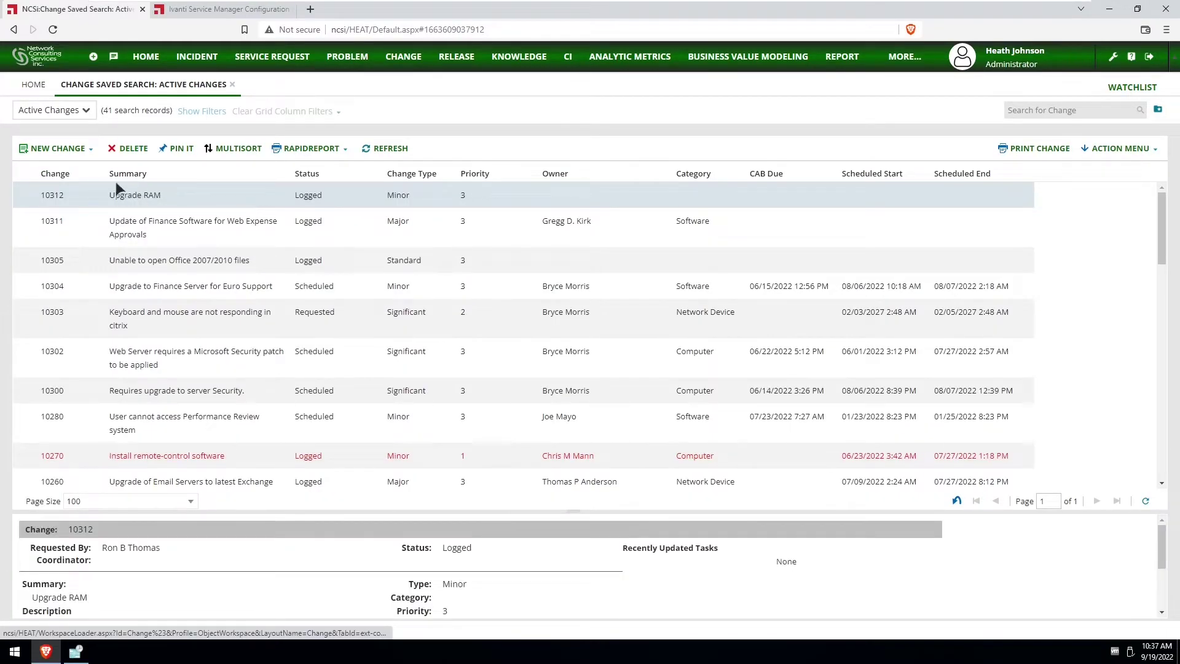
{"action": "left_click", "coordinate": [51, 149]}
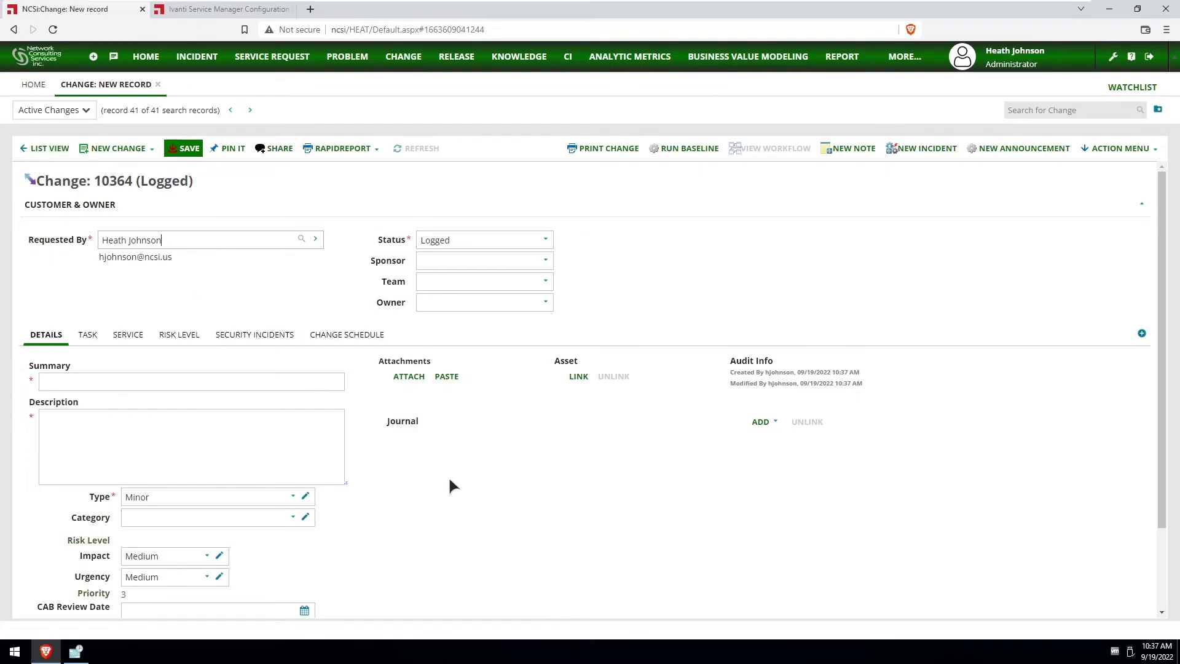
{"action": "scroll", "coordinate": [449, 478], "scroll_direction": "down", "scroll_amount": 2}
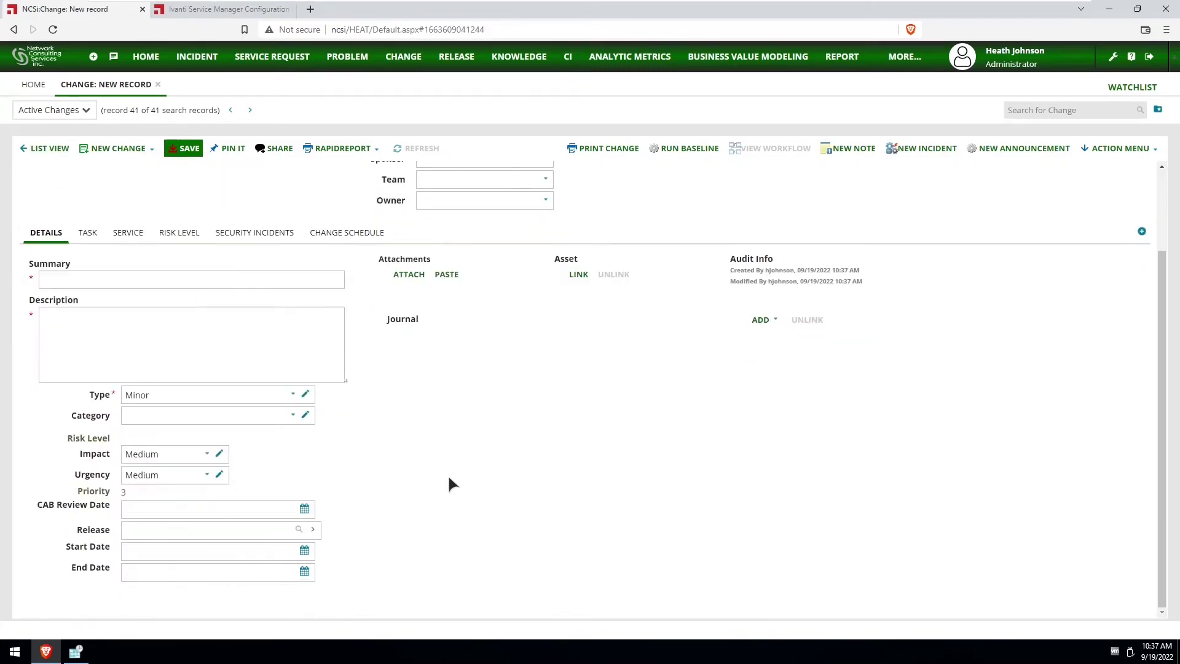
{"action": "left_click", "coordinate": [246, 508]}
- Set Type to Emergency and select the resulting CAB Review Date value
{"action": "left_click", "coordinate": [293, 395]}
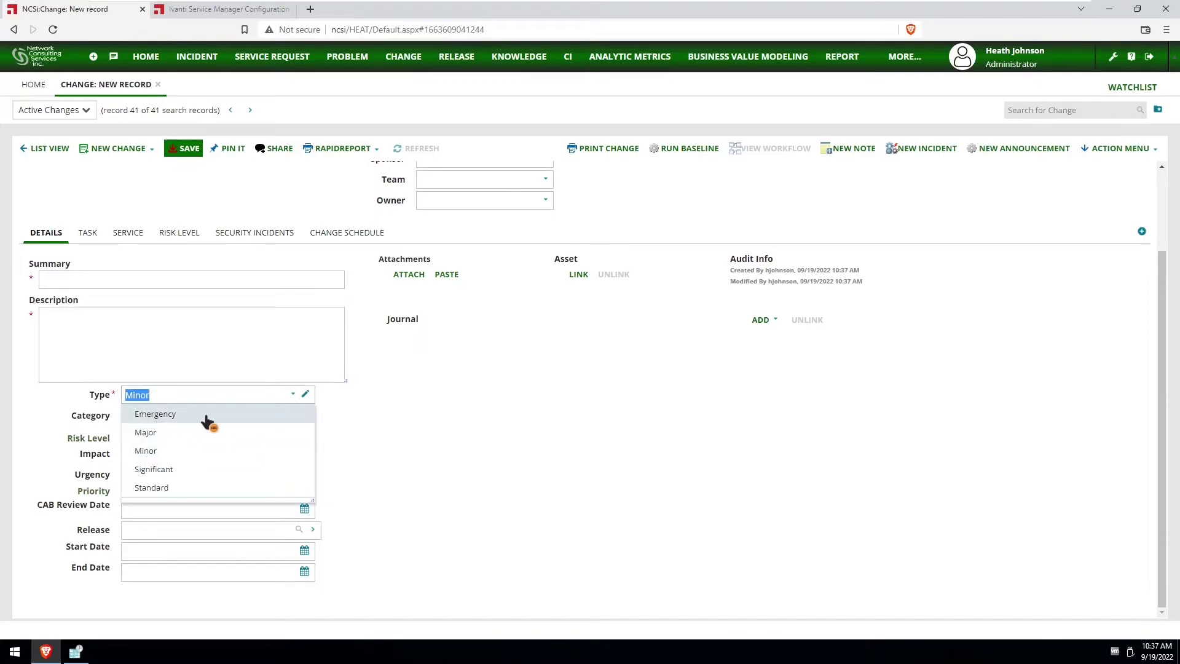
{"action": "left_click", "coordinate": [155, 414]}
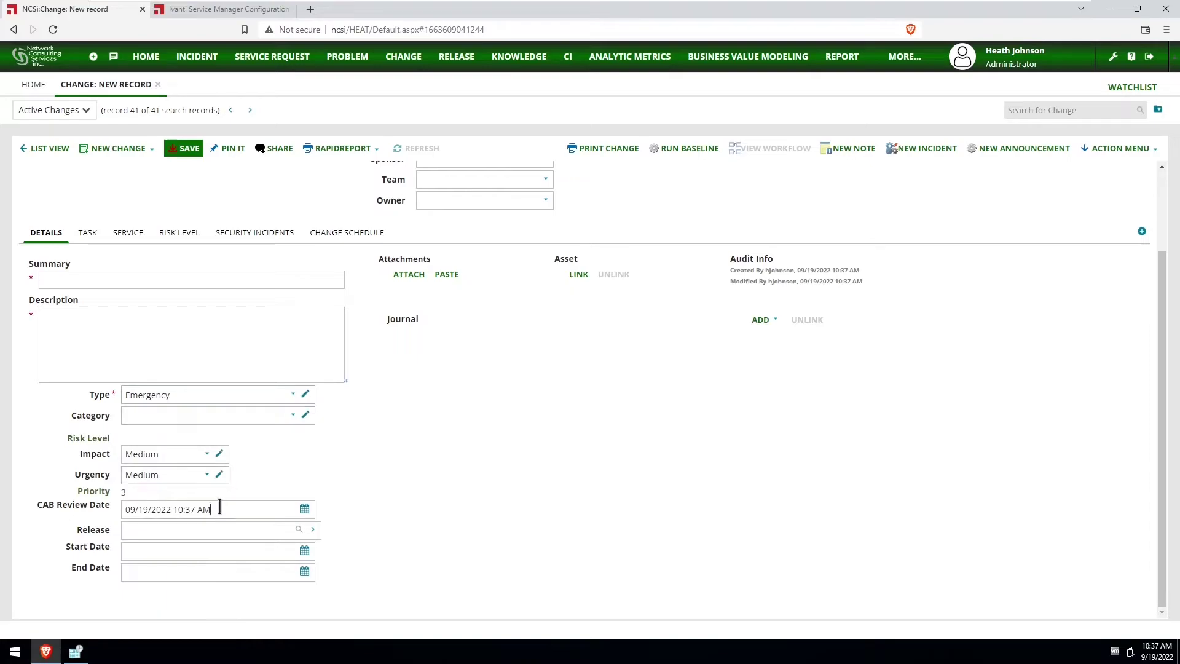
{"action": "left_click_drag", "start_coordinate": [221, 509], "coordinate": [123, 512]}
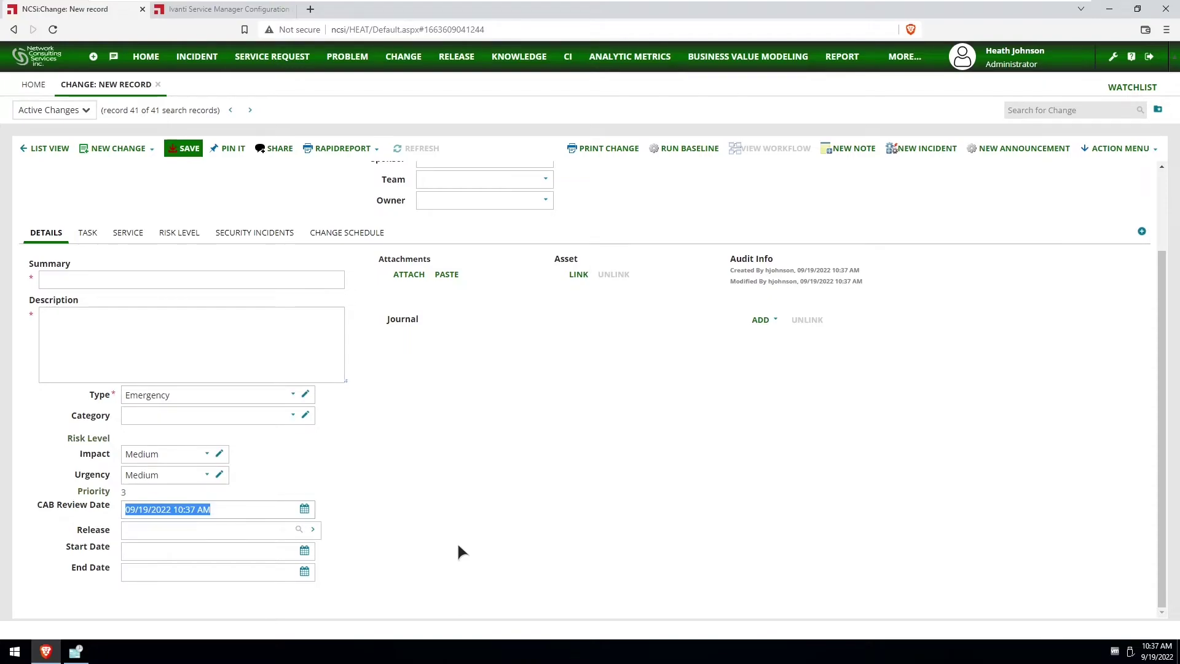
- Switch Type to Major and compare the 09/20/2022 8:30 AM date with the taskbar calendar
{"action": "left_click", "coordinate": [293, 394]}
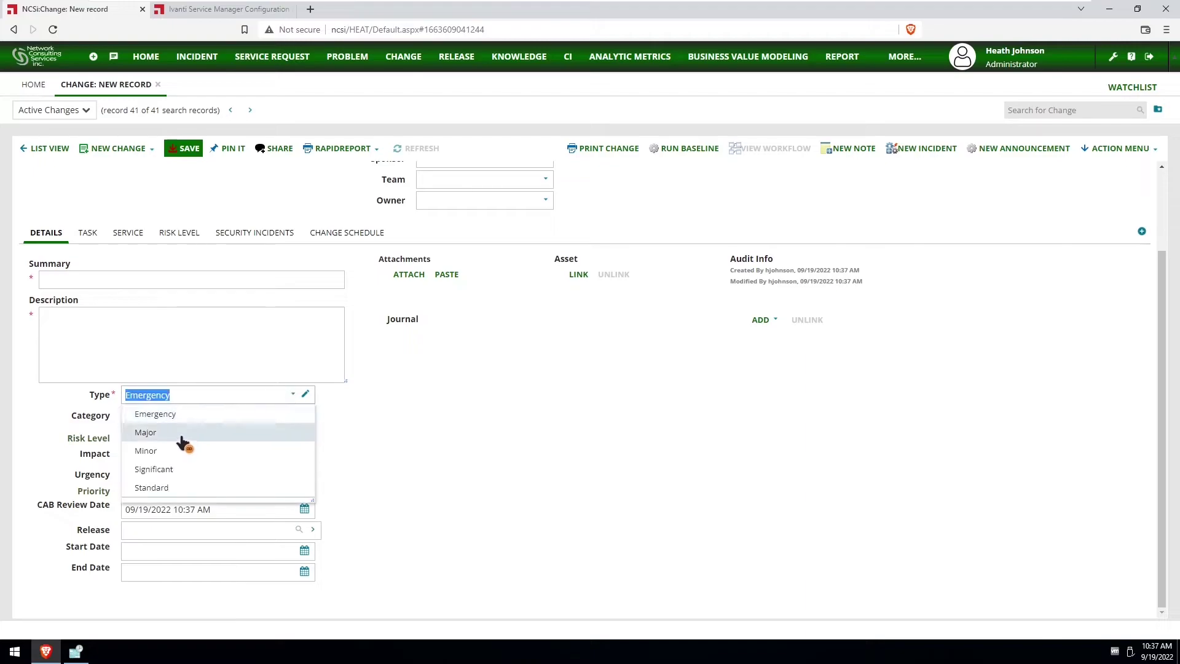
{"action": "left_click", "coordinate": [183, 432]}
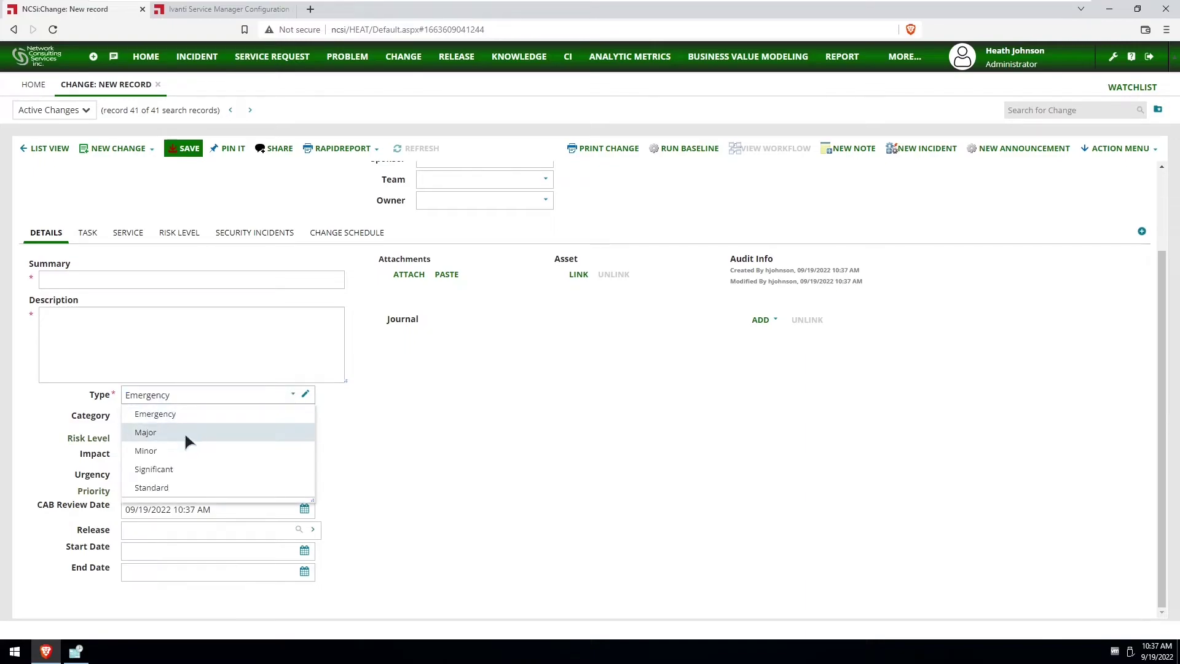
{"action": "left_click", "coordinate": [224, 509]}
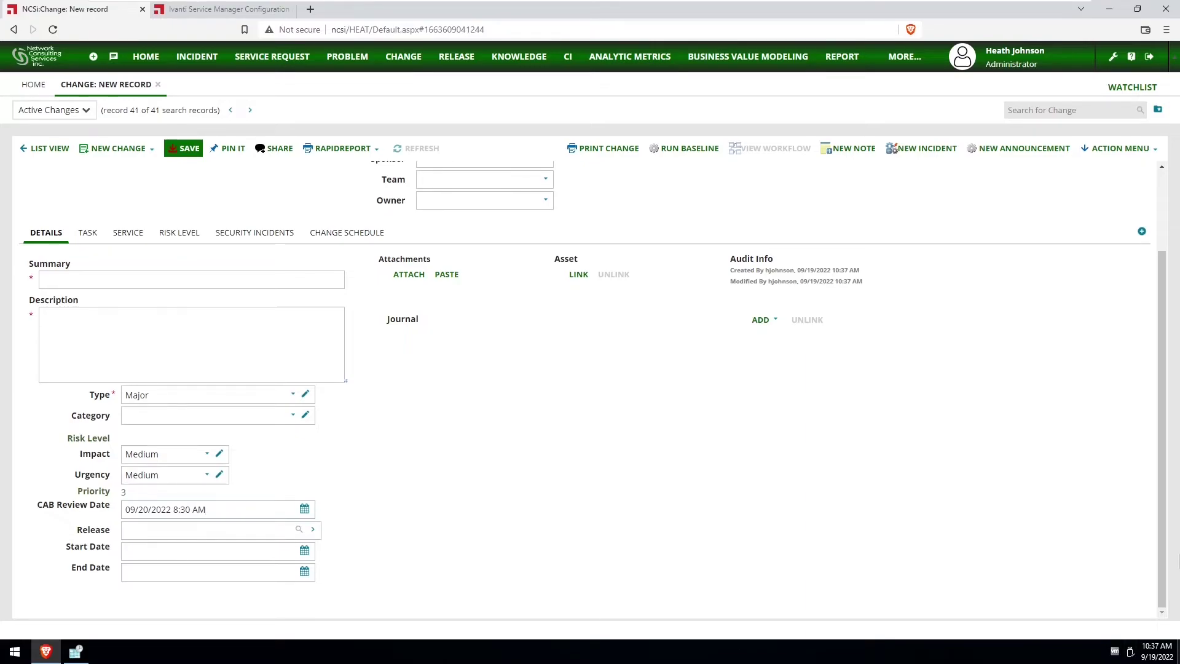
{"action": "left_click", "coordinate": [1155, 653]}
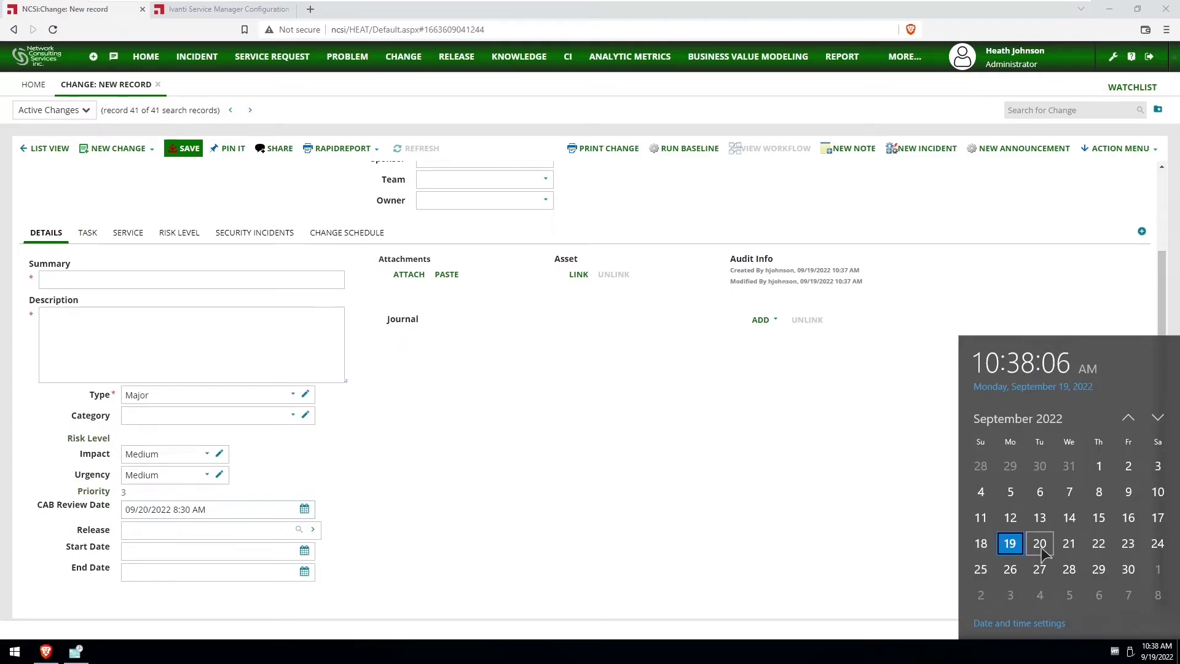
{"action": "left_click", "coordinate": [608, 526]}
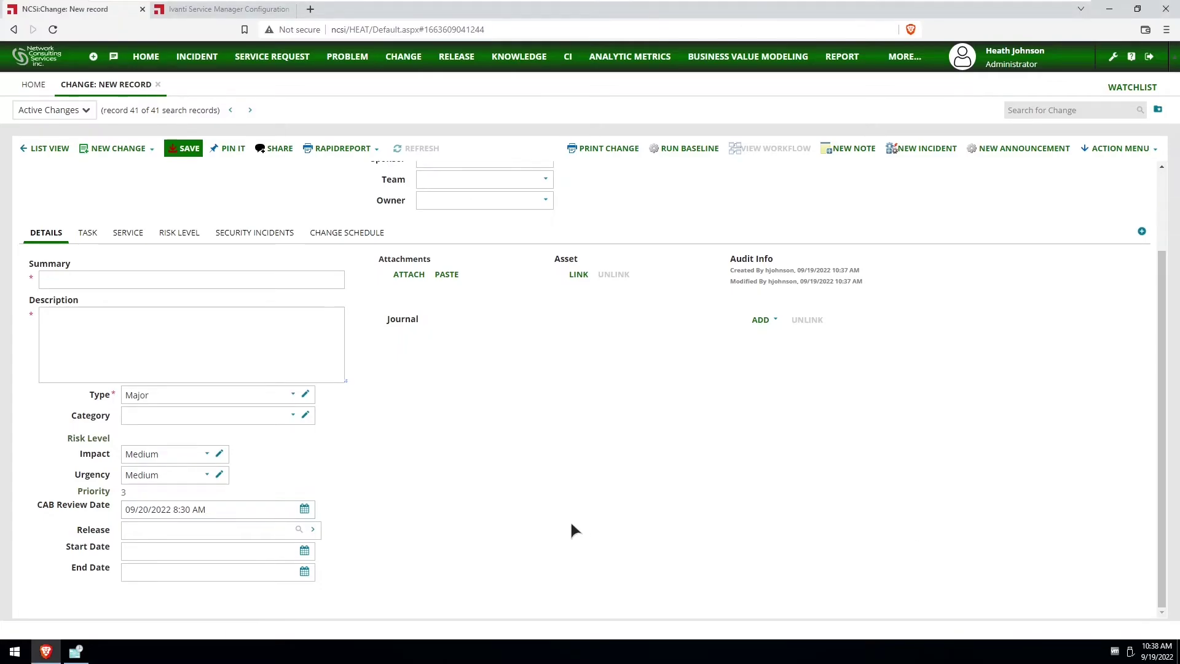
- Set Type to Standard, leaving CAB Review Date blank, then to Significant to fill it
{"action": "left_click", "coordinate": [293, 396]}
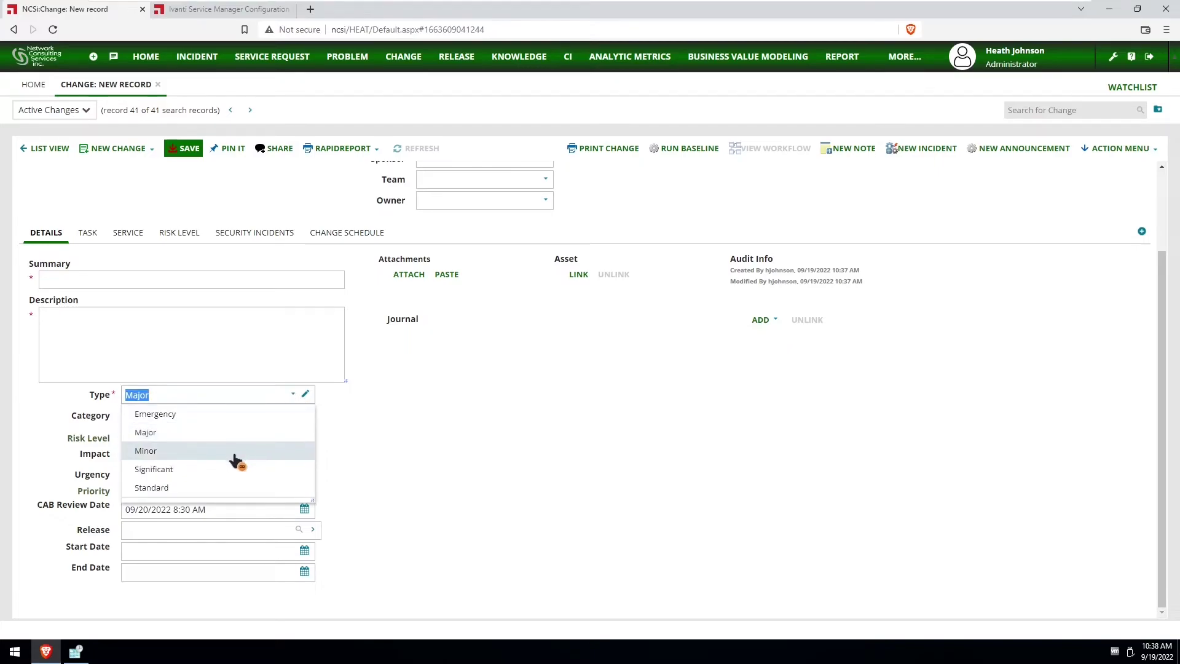
{"action": "left_click", "coordinate": [215, 488]}
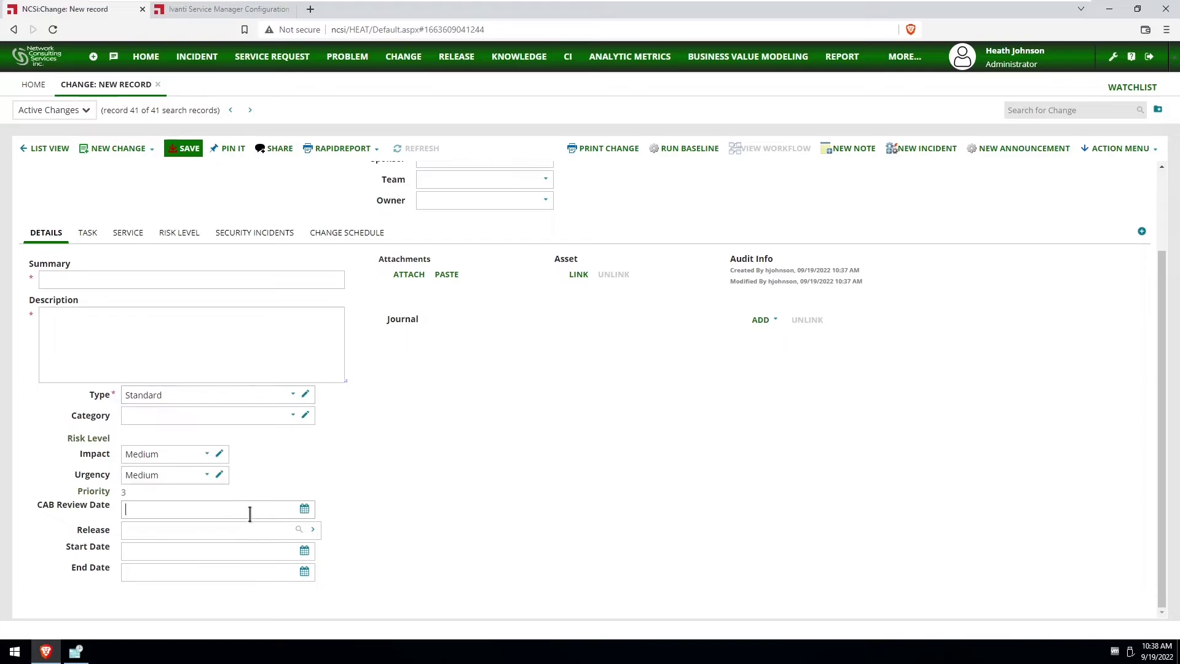
{"action": "left_click", "coordinate": [293, 396]}
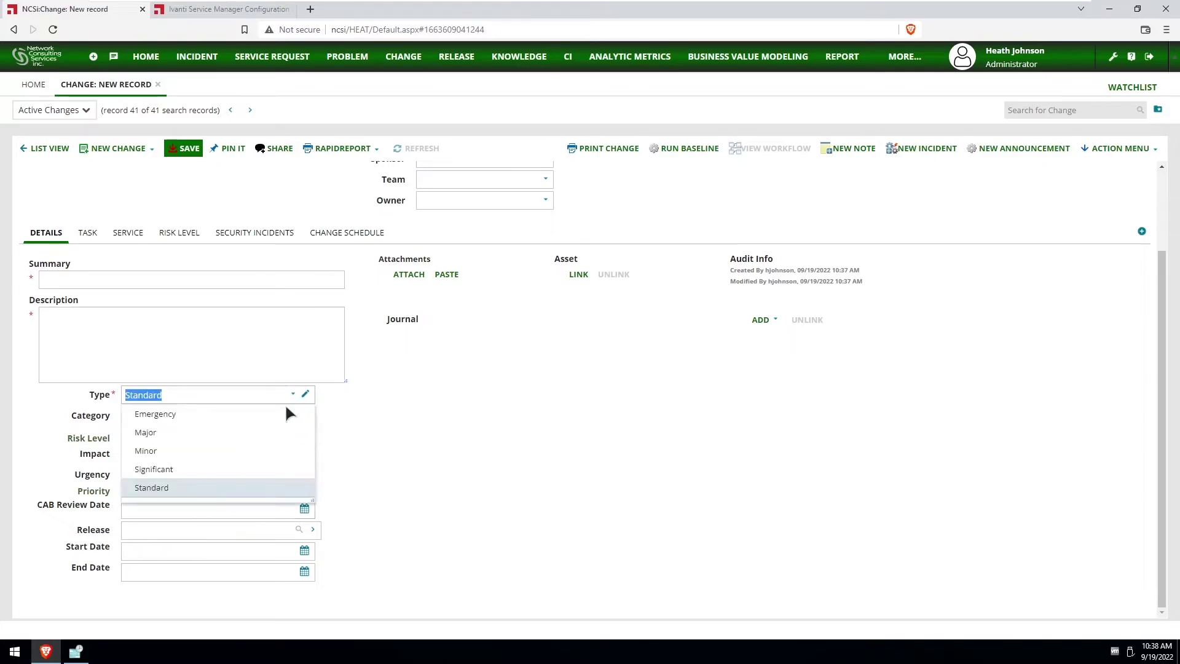
{"action": "left_click", "coordinate": [235, 470]}
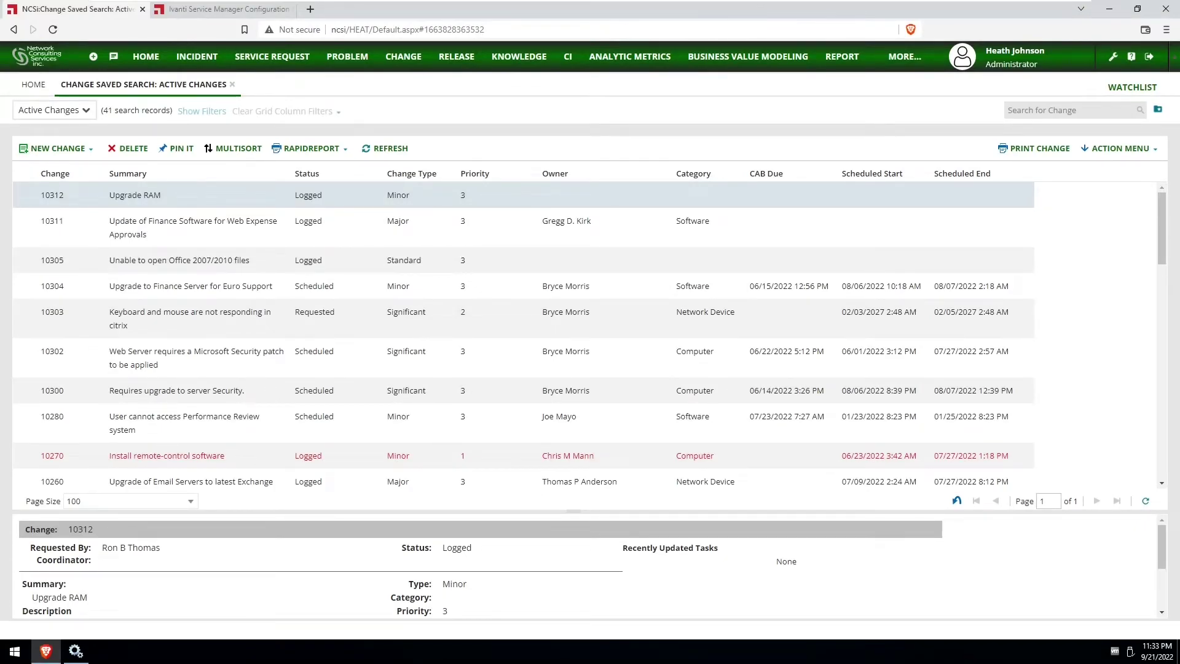
- Check today's date, then start another new Change with Type Emergency
{"action": "left_click", "coordinate": [1159, 652]}
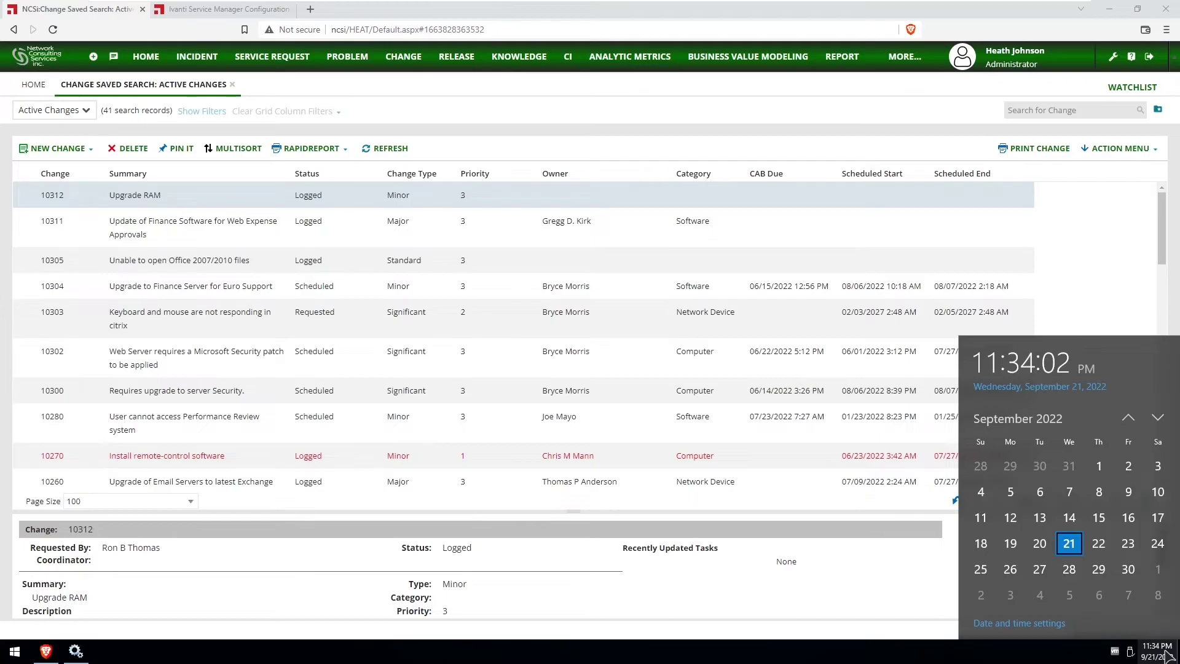
{"action": "left_click", "coordinate": [773, 618]}
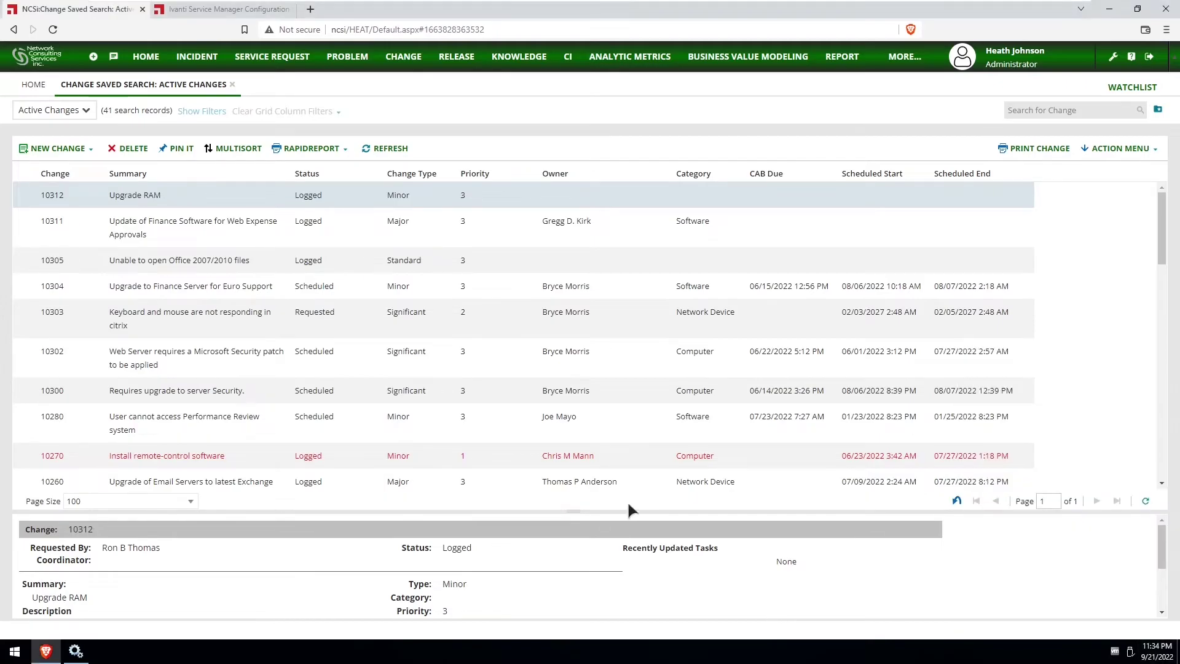
{"action": "left_click", "coordinate": [43, 149]}
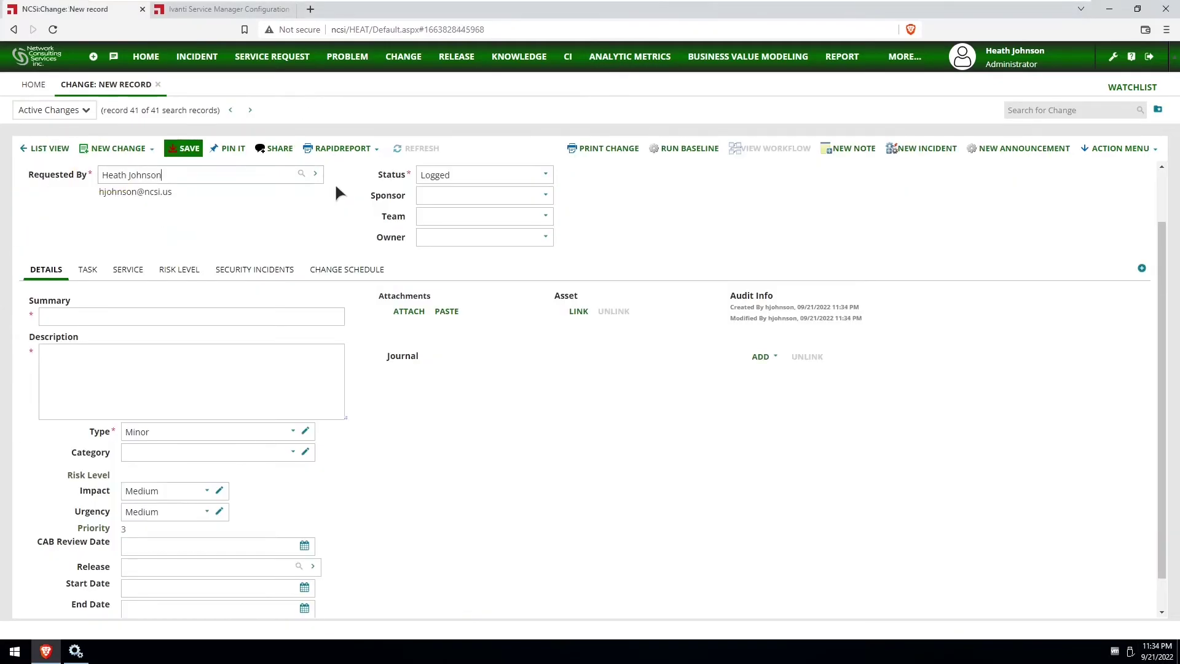
{"action": "left_click", "coordinate": [293, 438]}
{"action": "left_click", "coordinate": [193, 474]}
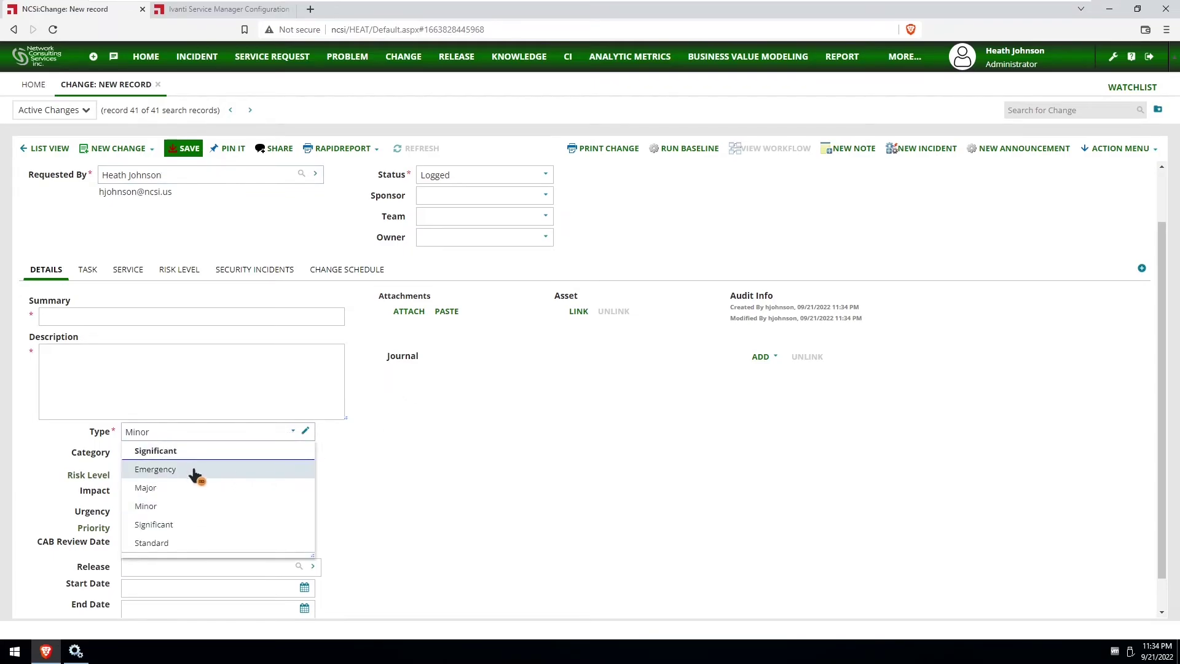
- Change Type to Major and confirm CAB Review Date 09/27/2022 8:30 AM on the calendar picker
{"action": "scroll", "coordinate": [452, 473], "scroll_direction": "down", "scroll_amount": 1}
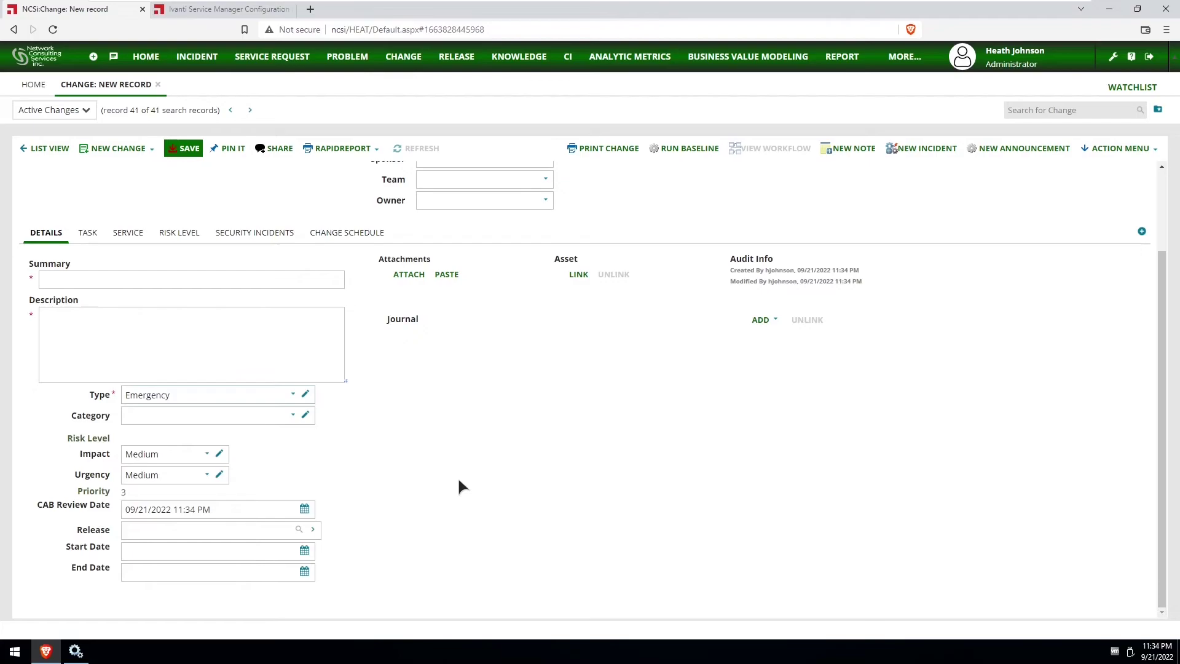
{"action": "triple_click", "coordinate": [122, 513]}
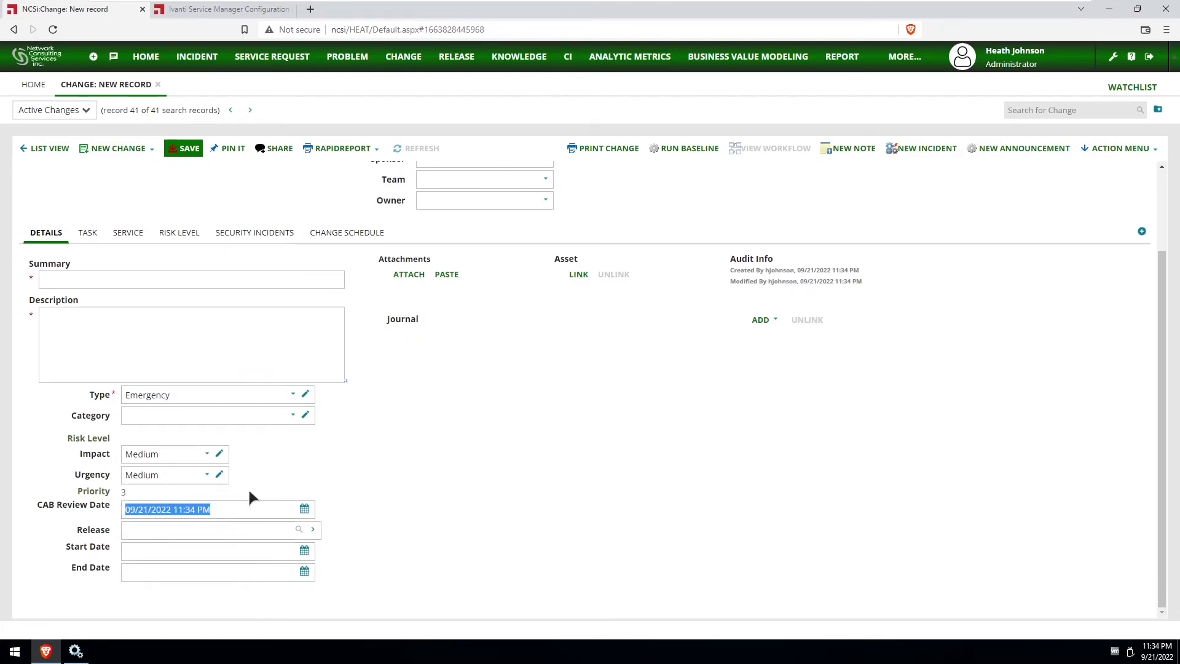
{"action": "left_click", "coordinate": [294, 394]}
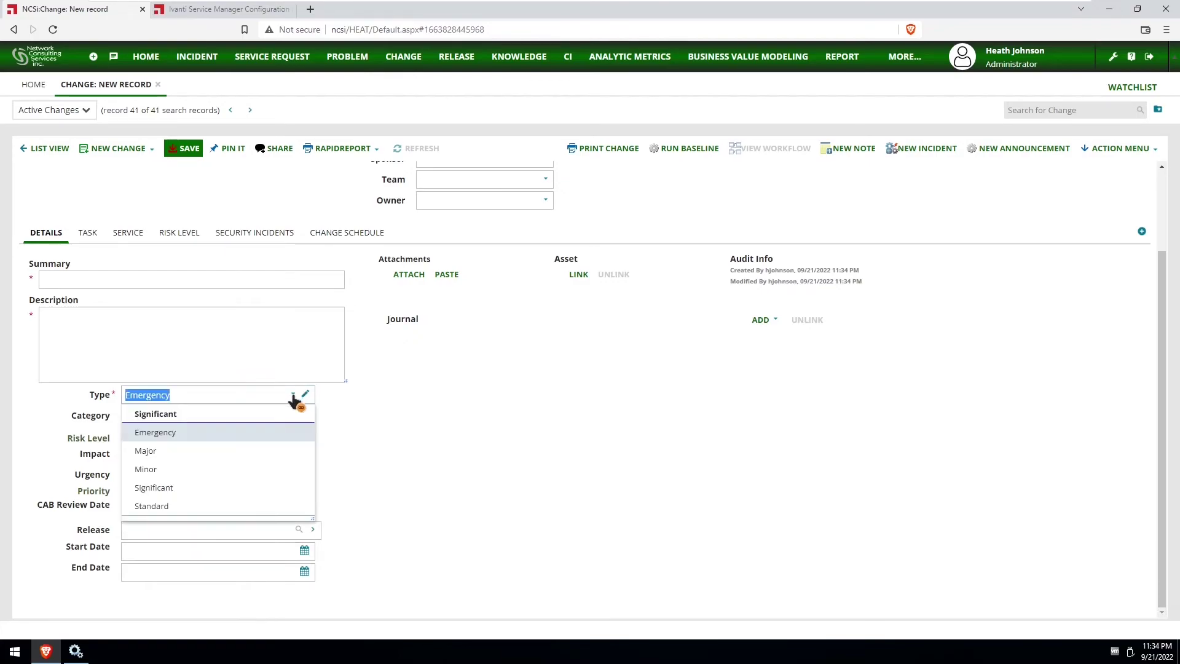
{"action": "left_click", "coordinate": [245, 451]}
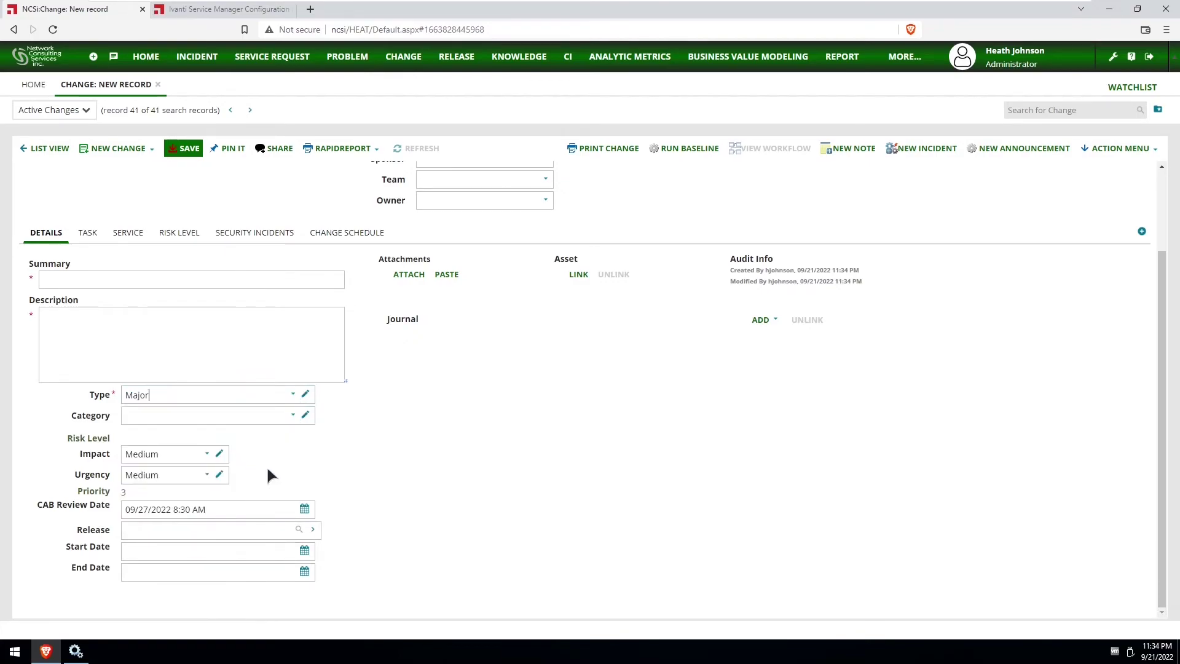
{"action": "left_click", "coordinate": [304, 510]}
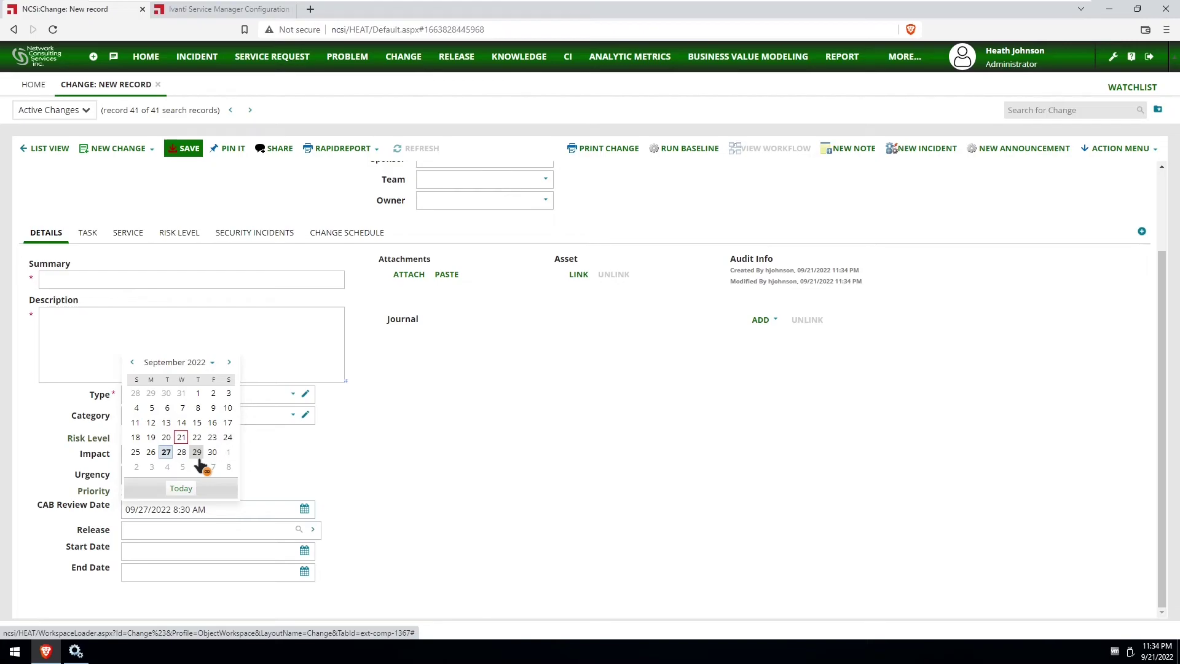
{"action": "left_click", "coordinate": [393, 475]}
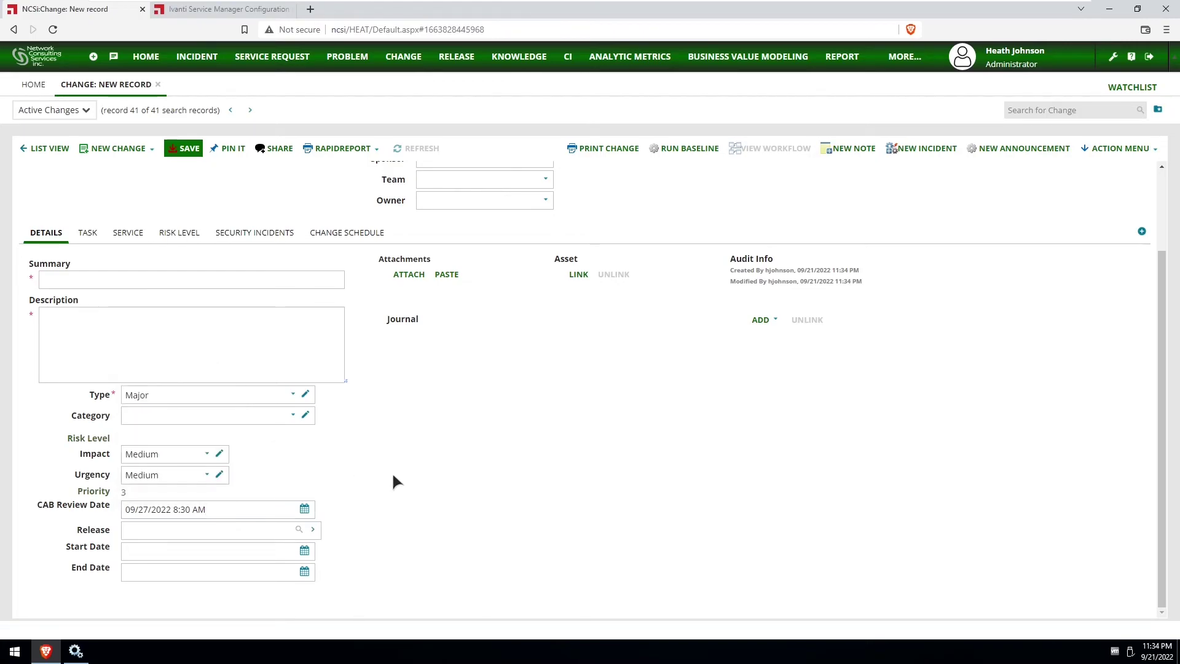
- Open the CABReviewDate editing rule and highlight the LocalDayOfWeek() < 3 condition and AddDays(2 offset
{"action": "left_click", "coordinate": [208, 9]}
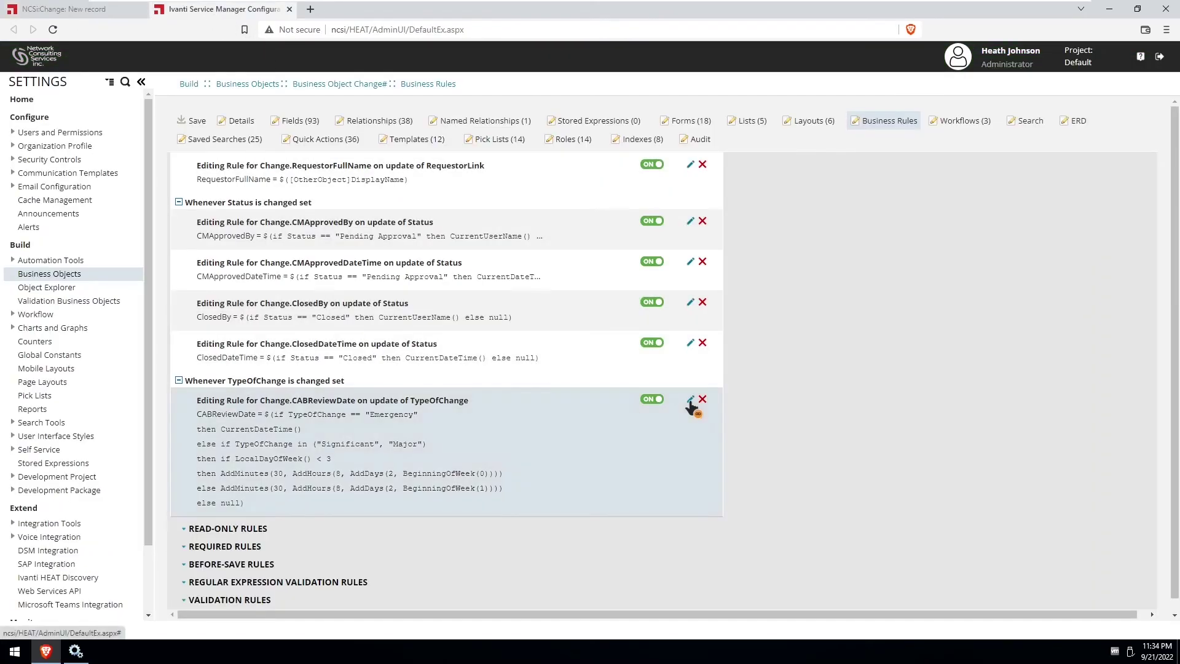
{"action": "left_click", "coordinate": [689, 402]}
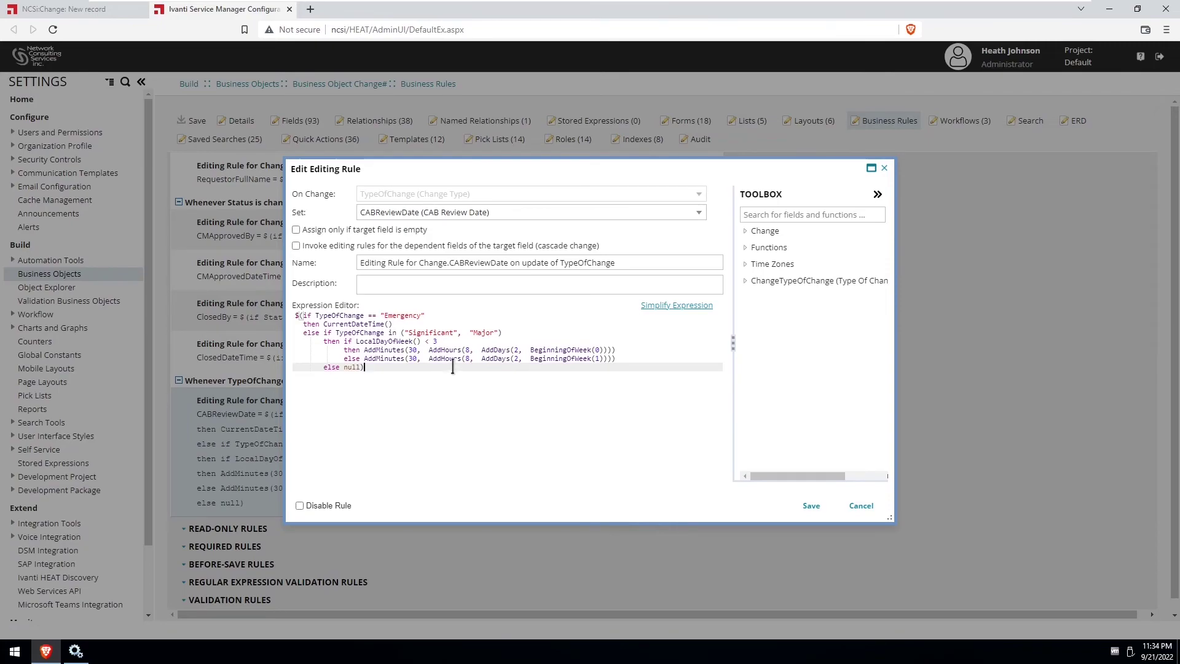
{"action": "left_click_drag", "start_coordinate": [437, 341], "coordinate": [355, 341]}
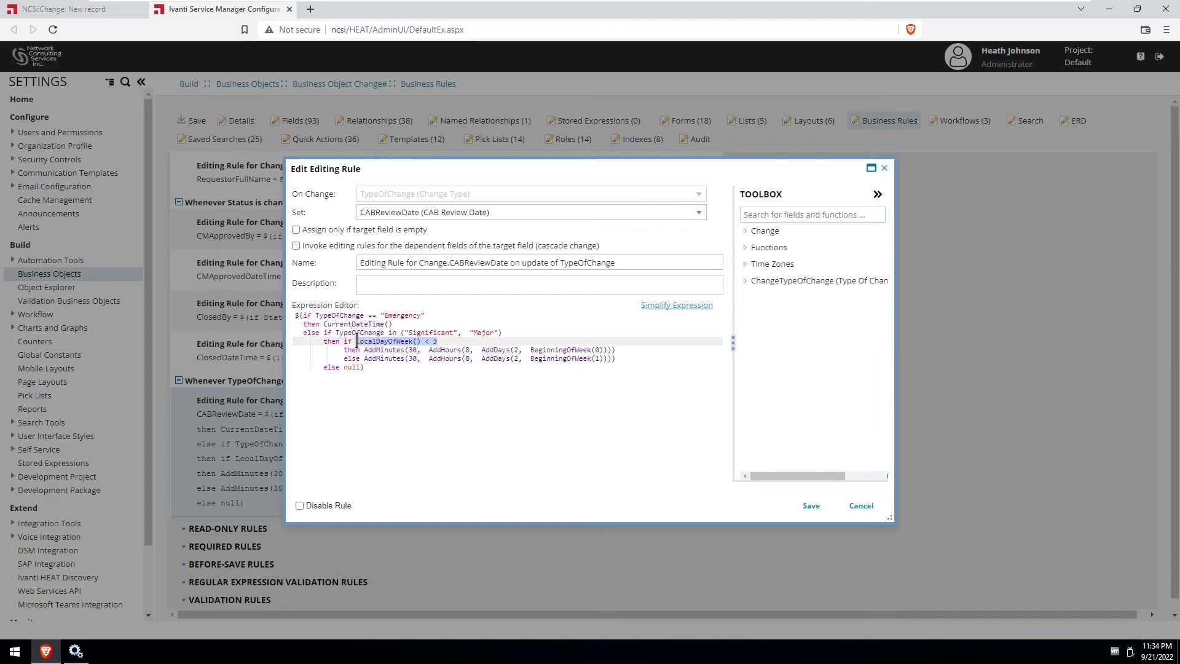
{"action": "left_click_drag", "start_coordinate": [519, 349], "coordinate": [506, 349]}
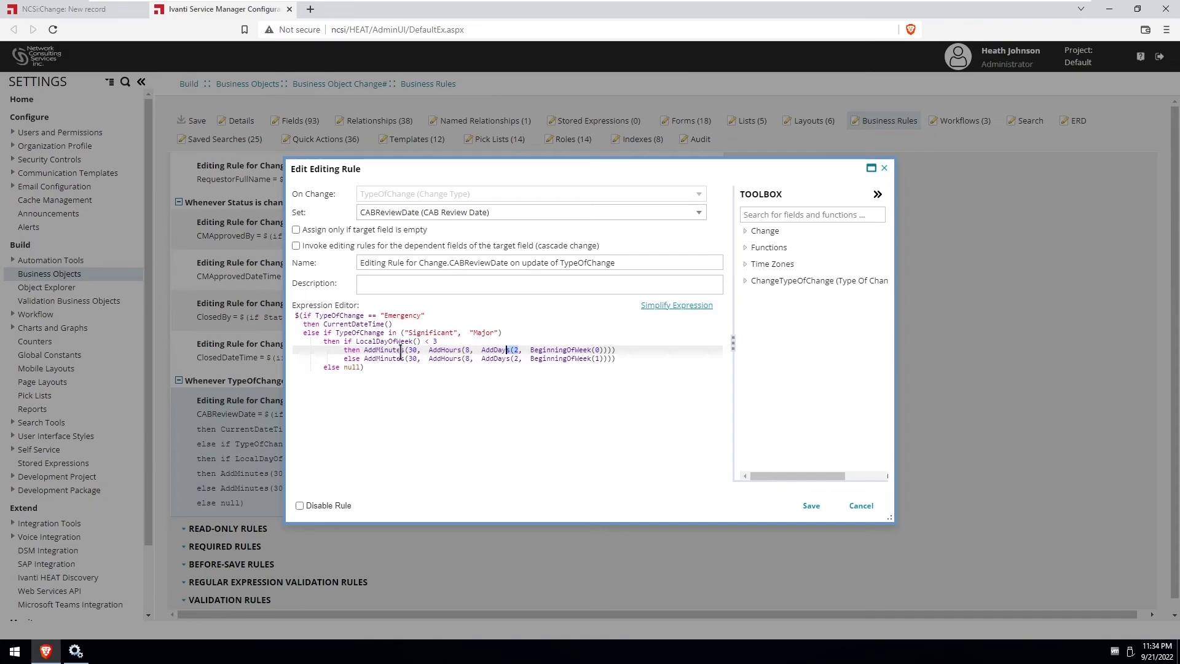